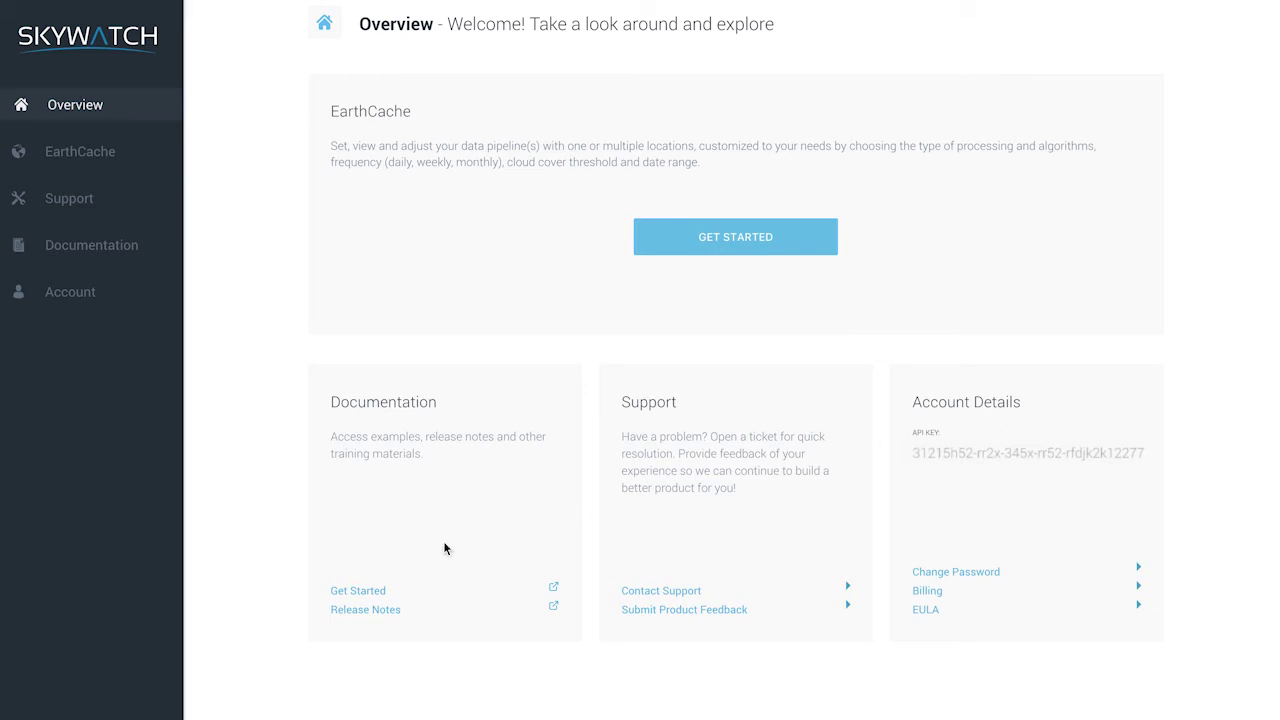
Step: Open the getting started documentation and scroll through it
{"action": "left_click", "coordinate": [348, 591]}
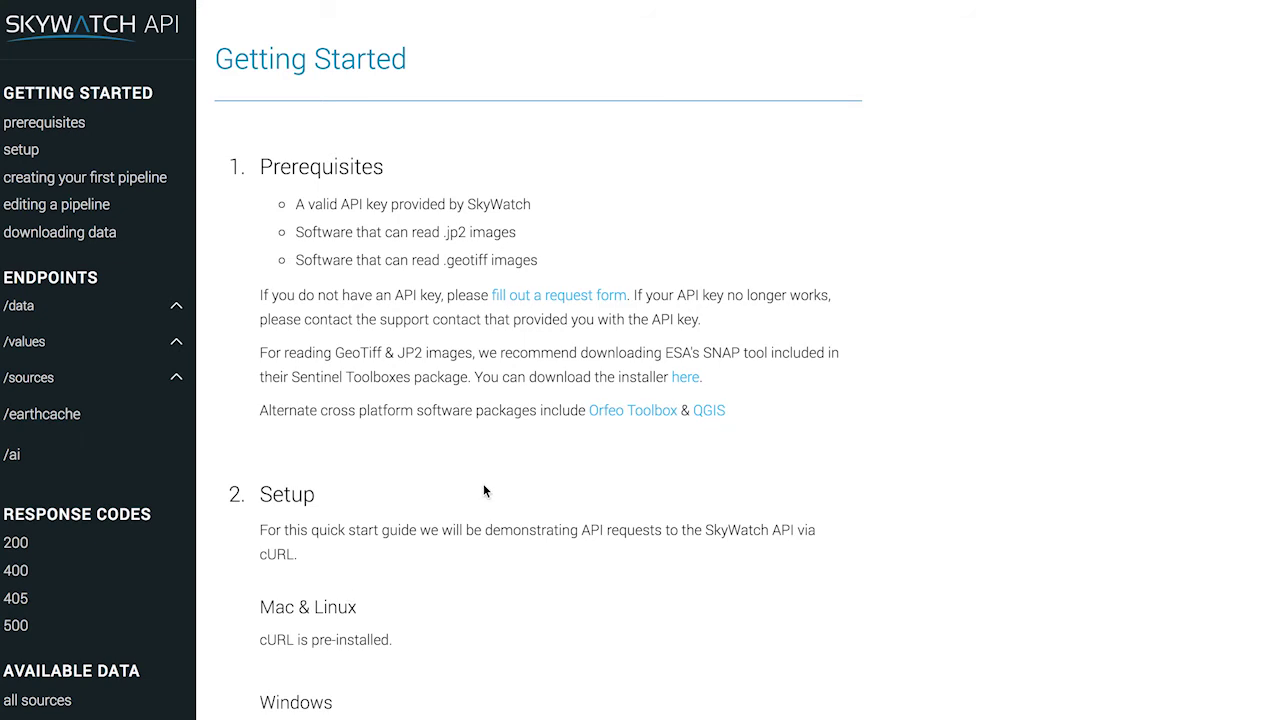
{"action": "scroll", "coordinate": [483, 490], "scroll_direction": "down", "scroll_amount": 2}
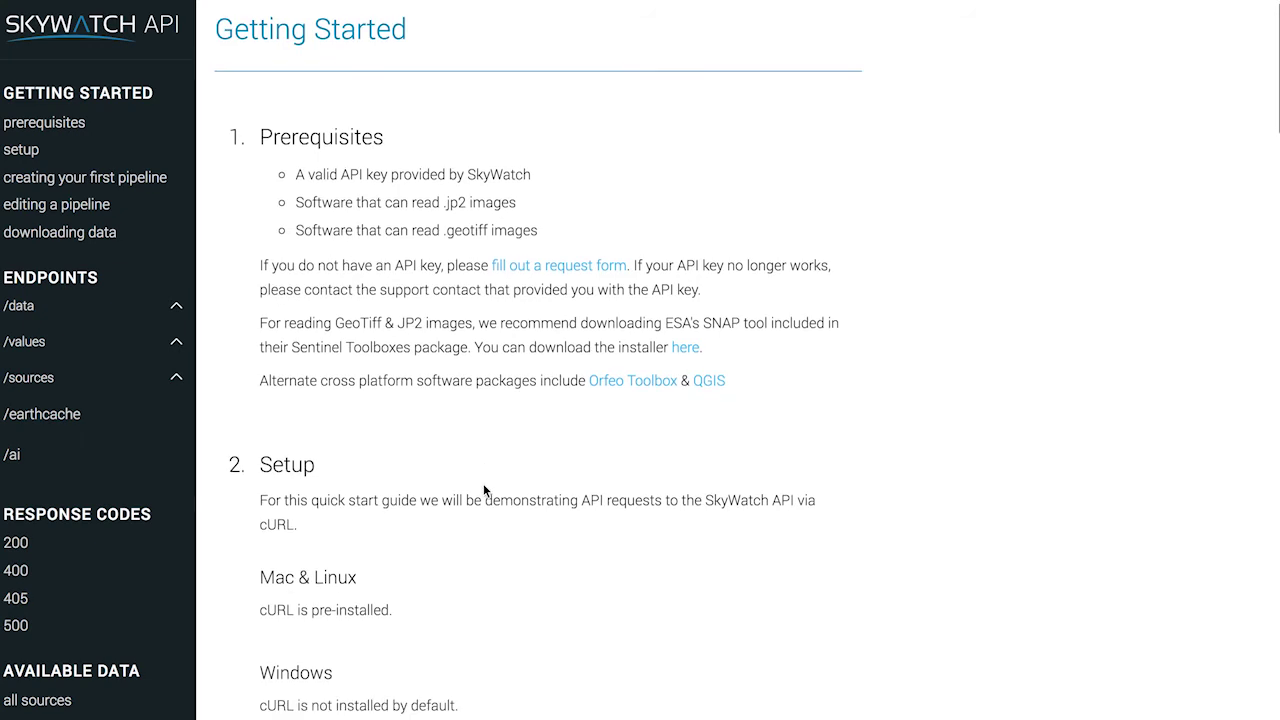
{"action": "scroll", "coordinate": [483, 490], "scroll_direction": "down", "scroll_amount": 5}
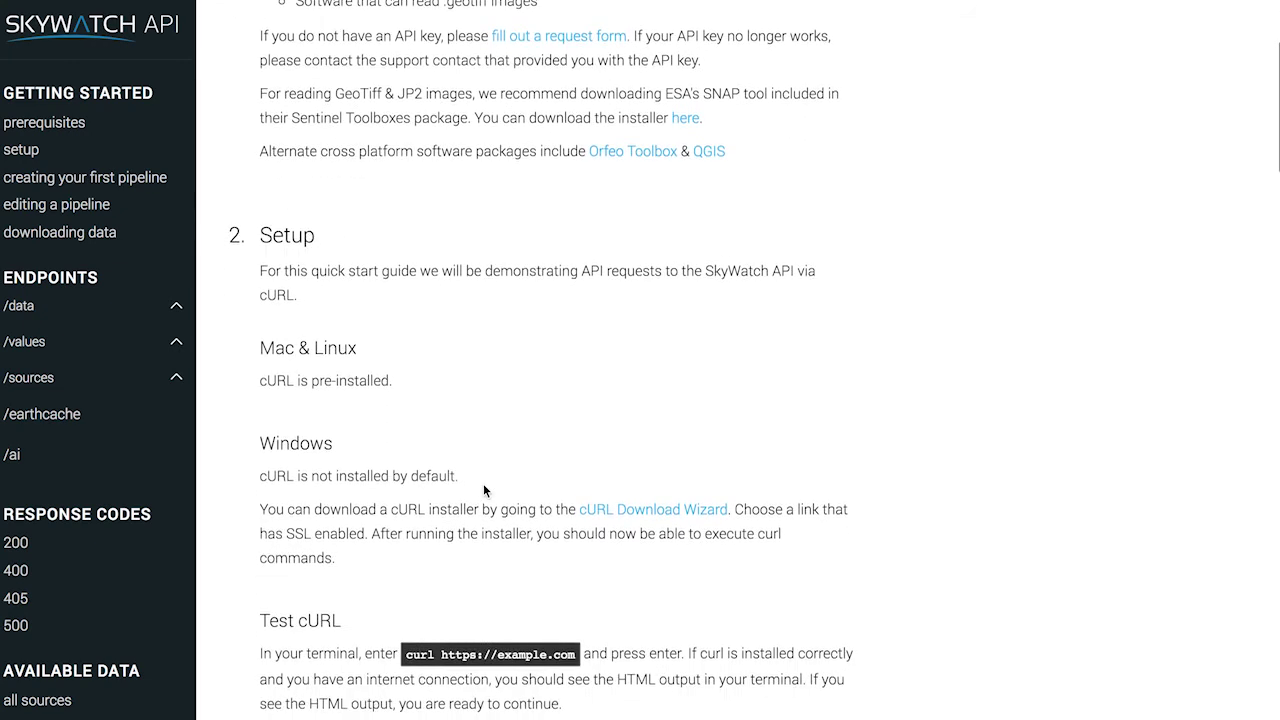
{"action": "scroll", "coordinate": [483, 490], "scroll_direction": "down", "scroll_amount": 7}
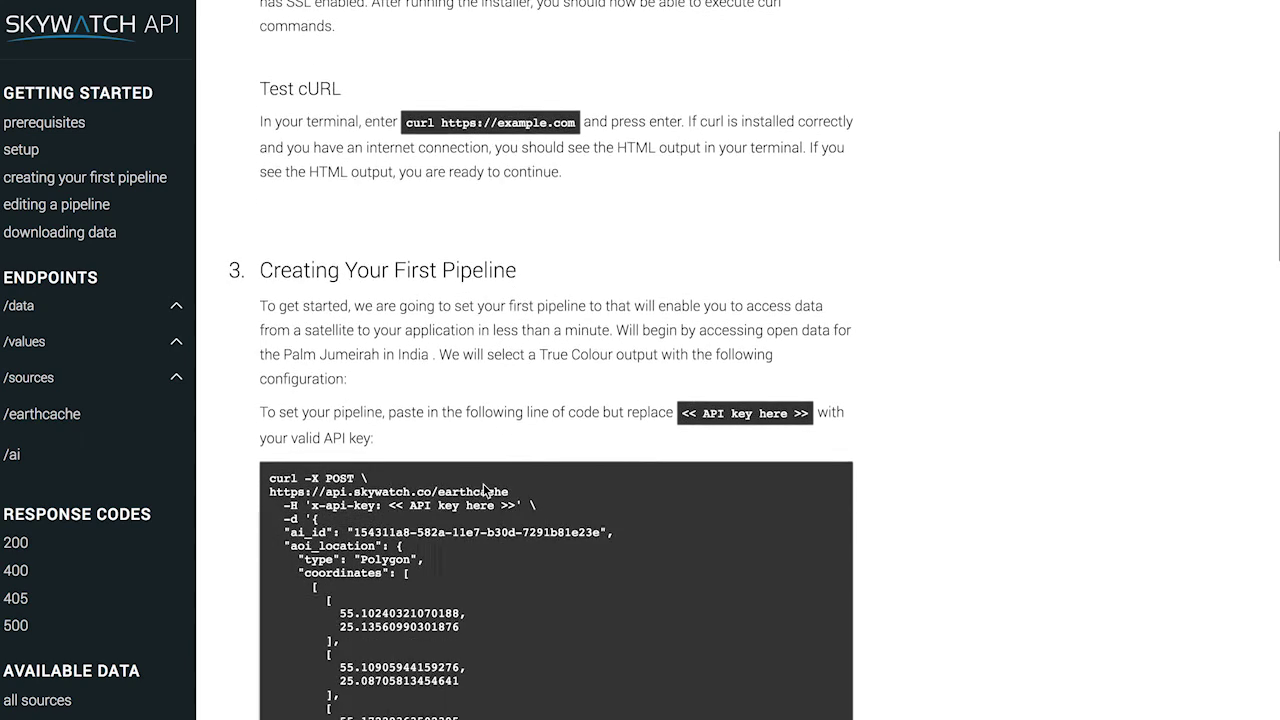
{"action": "scroll", "coordinate": [483, 490], "scroll_direction": "down", "scroll_amount": 3}
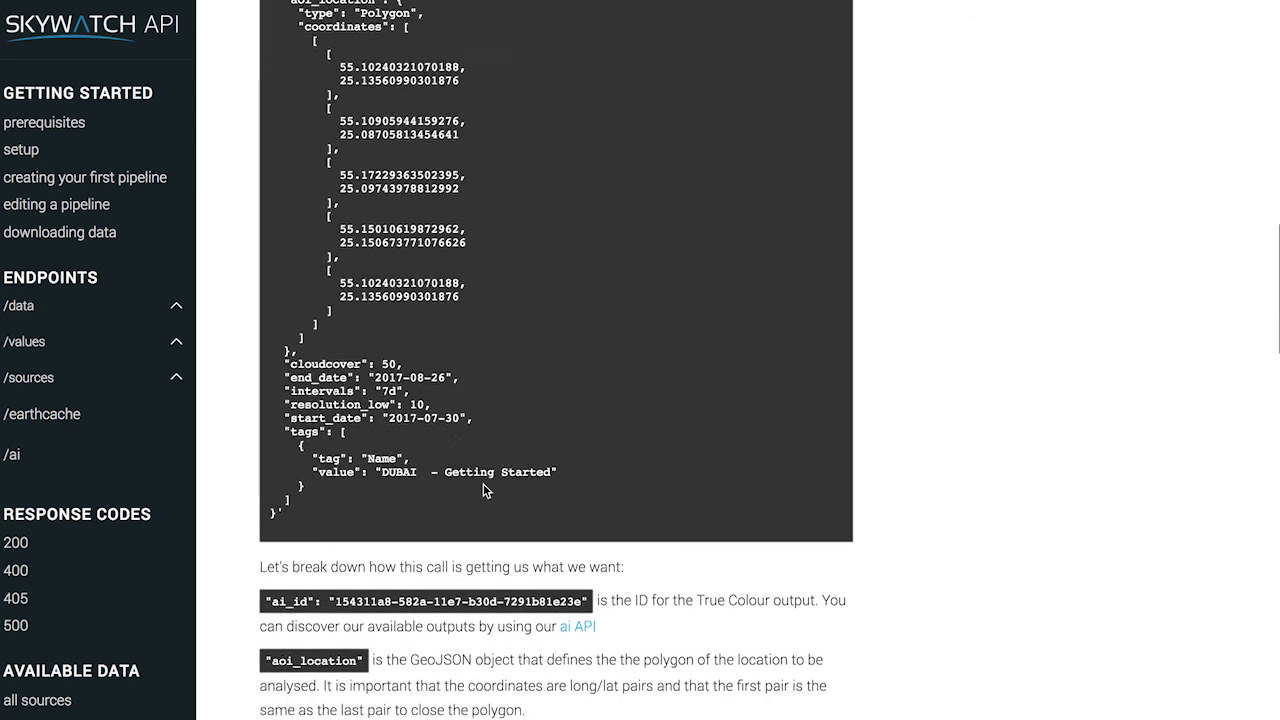
{"action": "scroll", "coordinate": [483, 490], "scroll_direction": "up", "scroll_amount": 2}
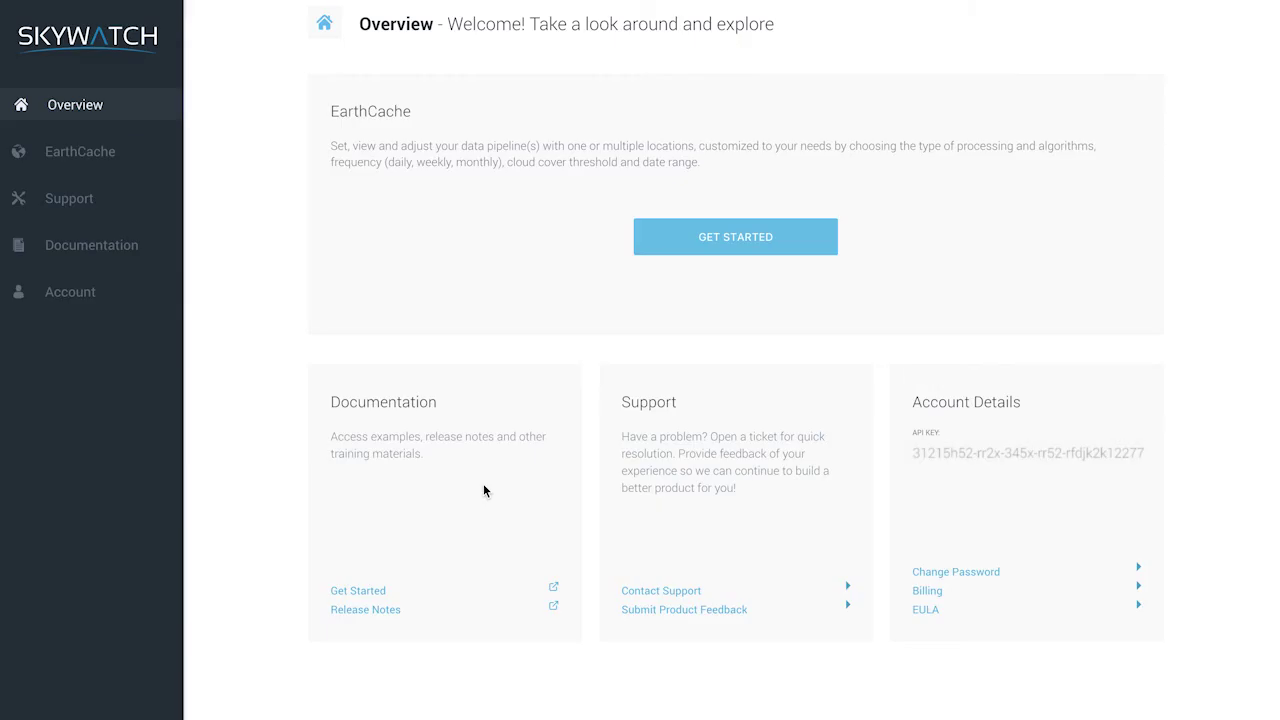
Step: Look over the release notes change log
{"action": "left_click", "coordinate": [360, 610]}
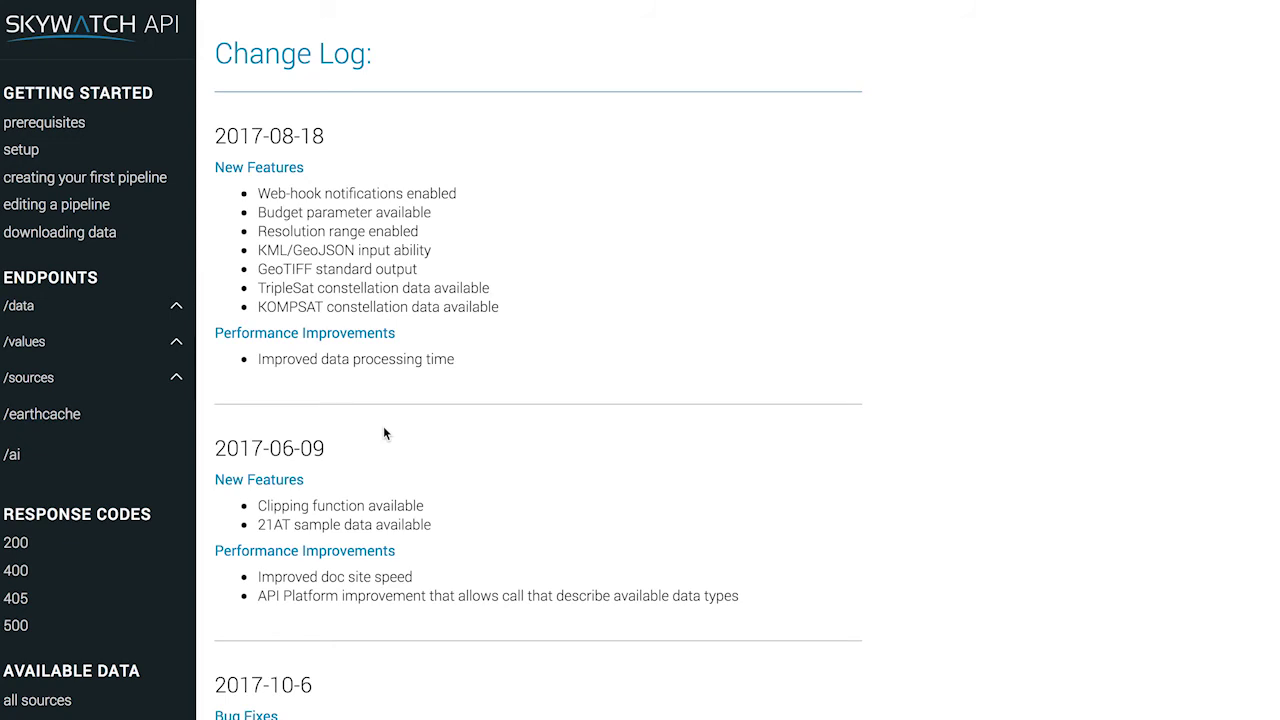
{"action": "scroll", "coordinate": [383, 432], "scroll_direction": "down", "scroll_amount": 2}
{"action": "scroll", "coordinate": [384, 430], "scroll_direction": "up", "scroll_amount": 2}
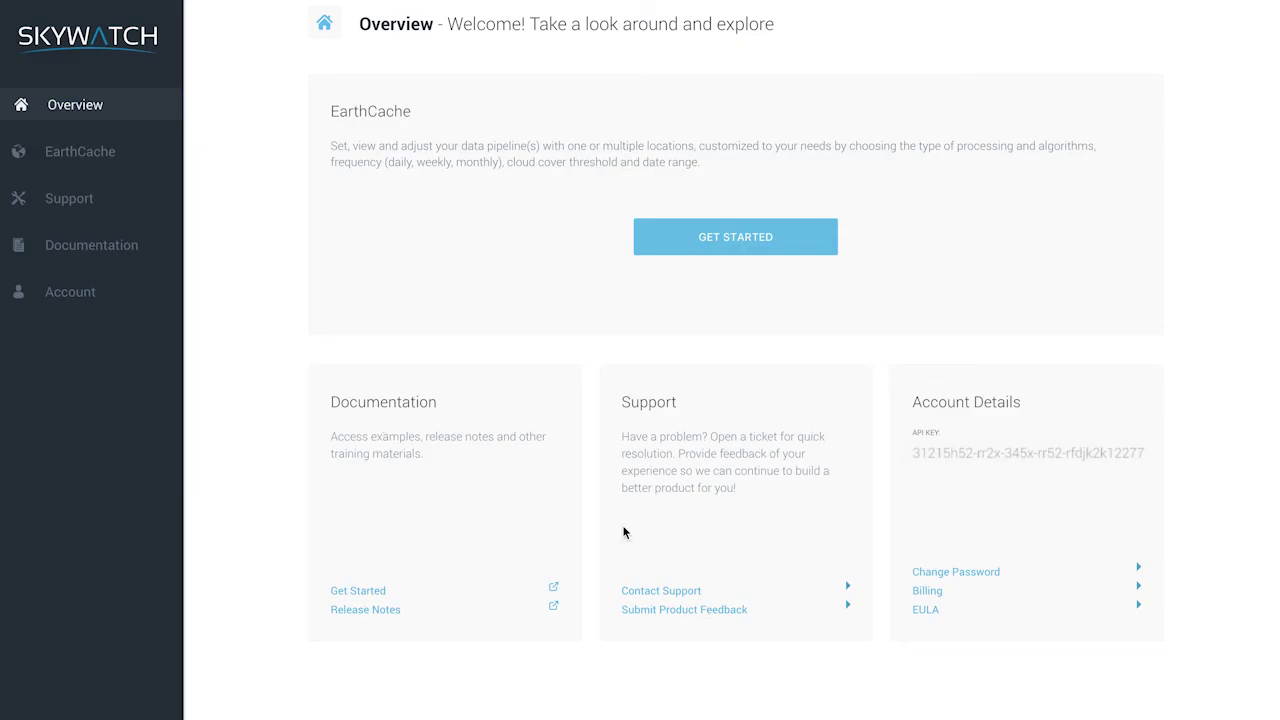
Step: Look at the support and product feedback forms, then start a new pipeline from the overview
{"action": "left_click", "coordinate": [660, 593]}
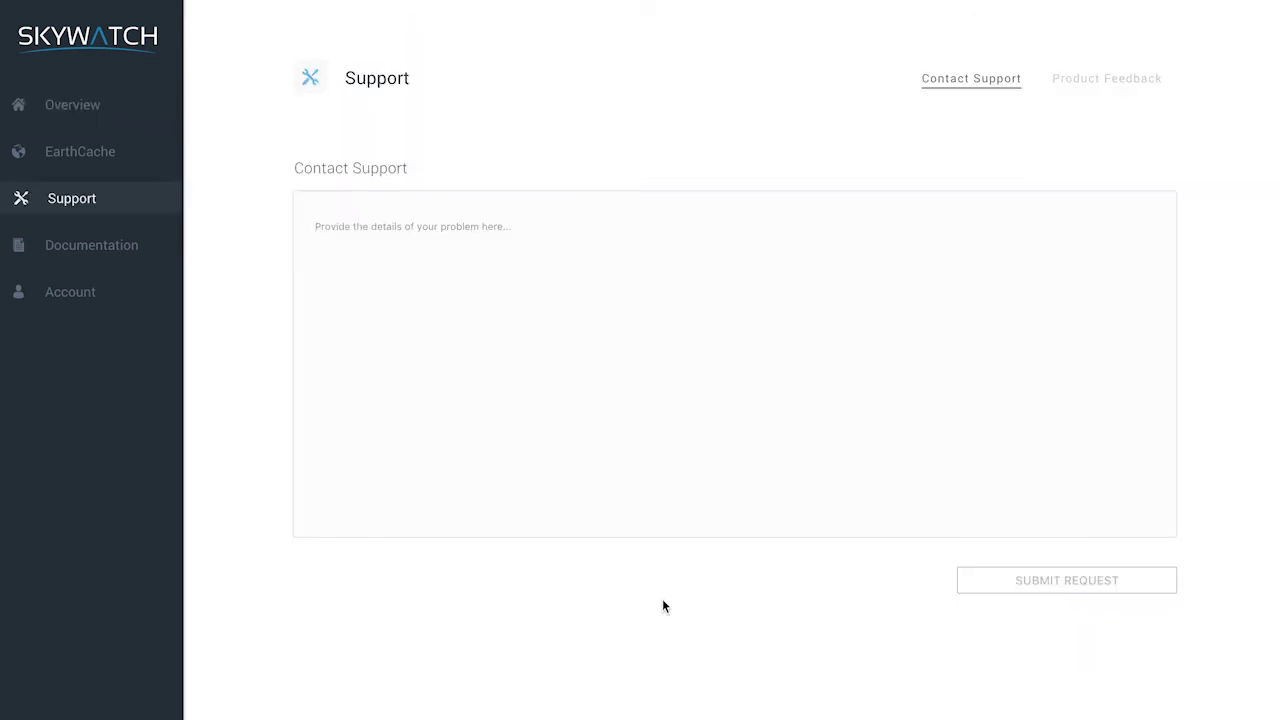
{"action": "left_click", "coordinate": [543, 254]}
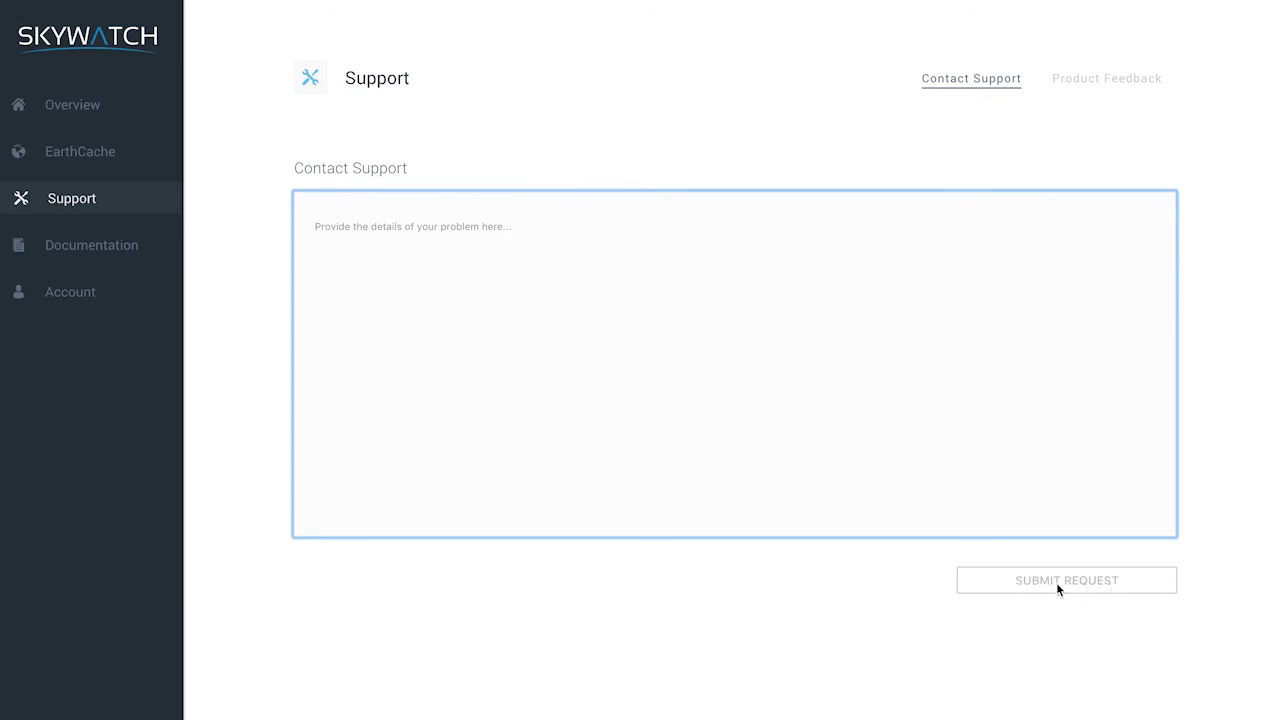
{"action": "left_click", "coordinate": [1080, 88]}
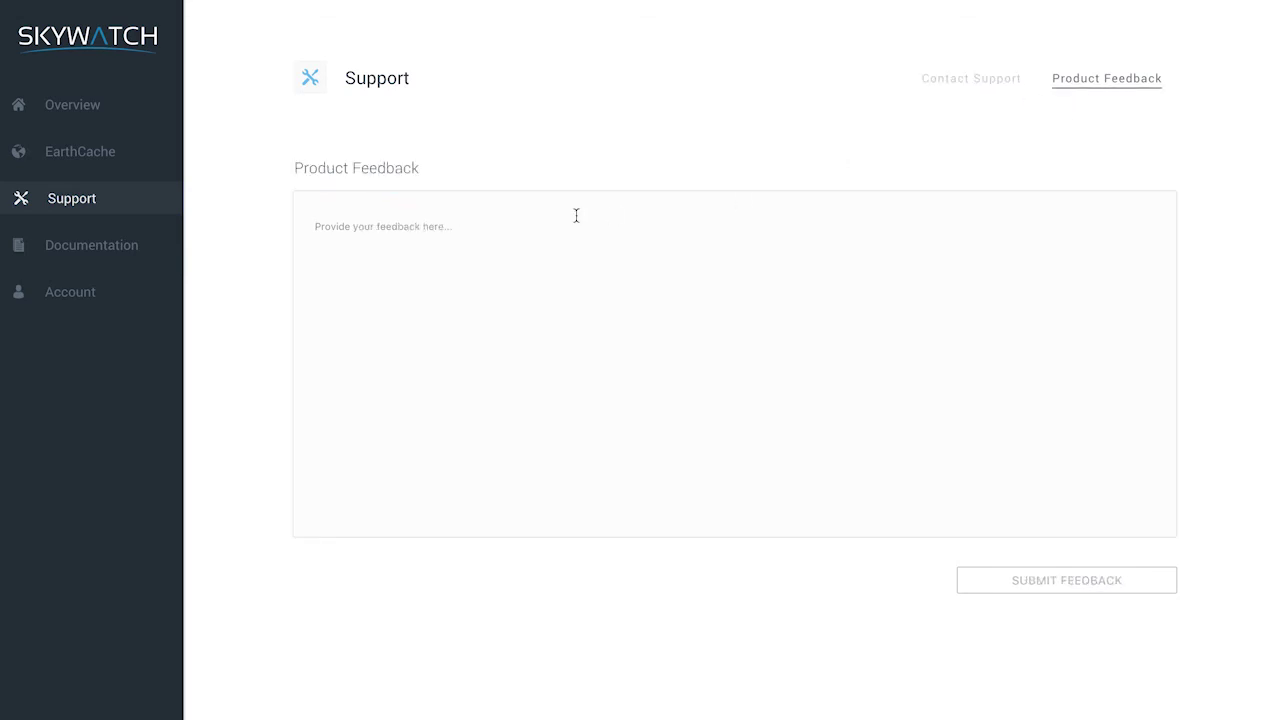
{"action": "left_click", "coordinate": [503, 217]}
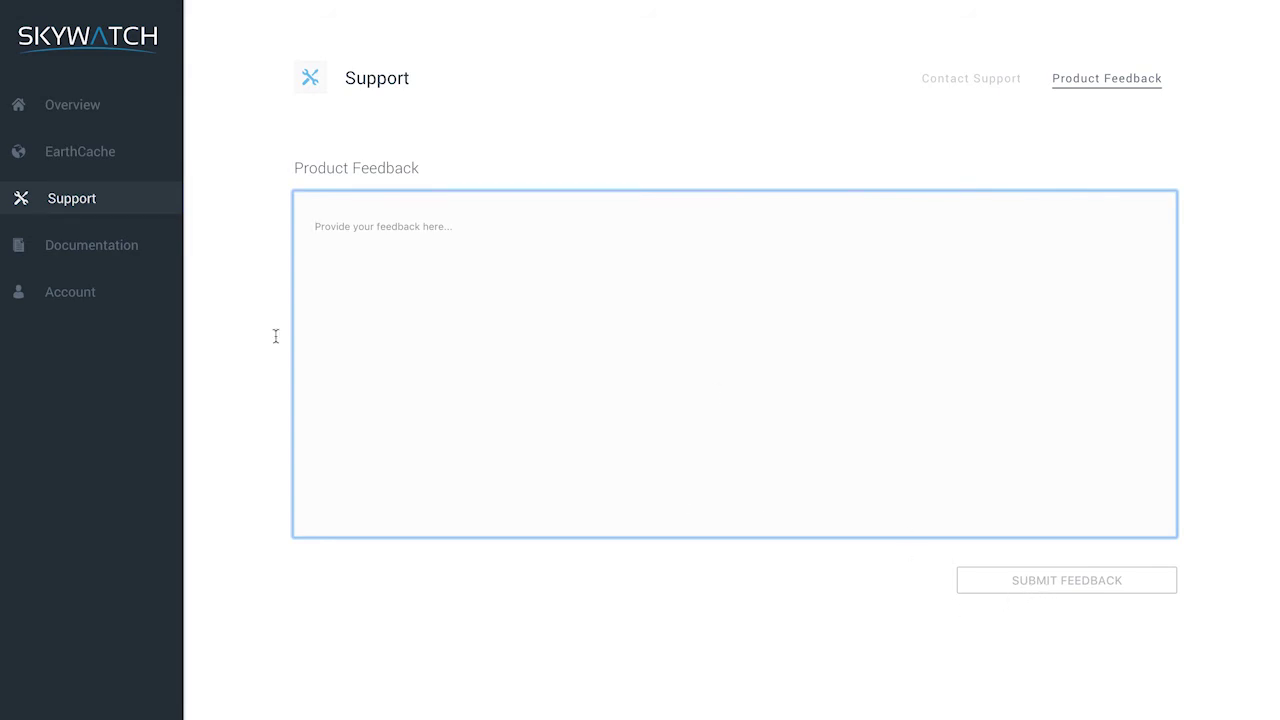
{"action": "left_click", "coordinate": [87, 115]}
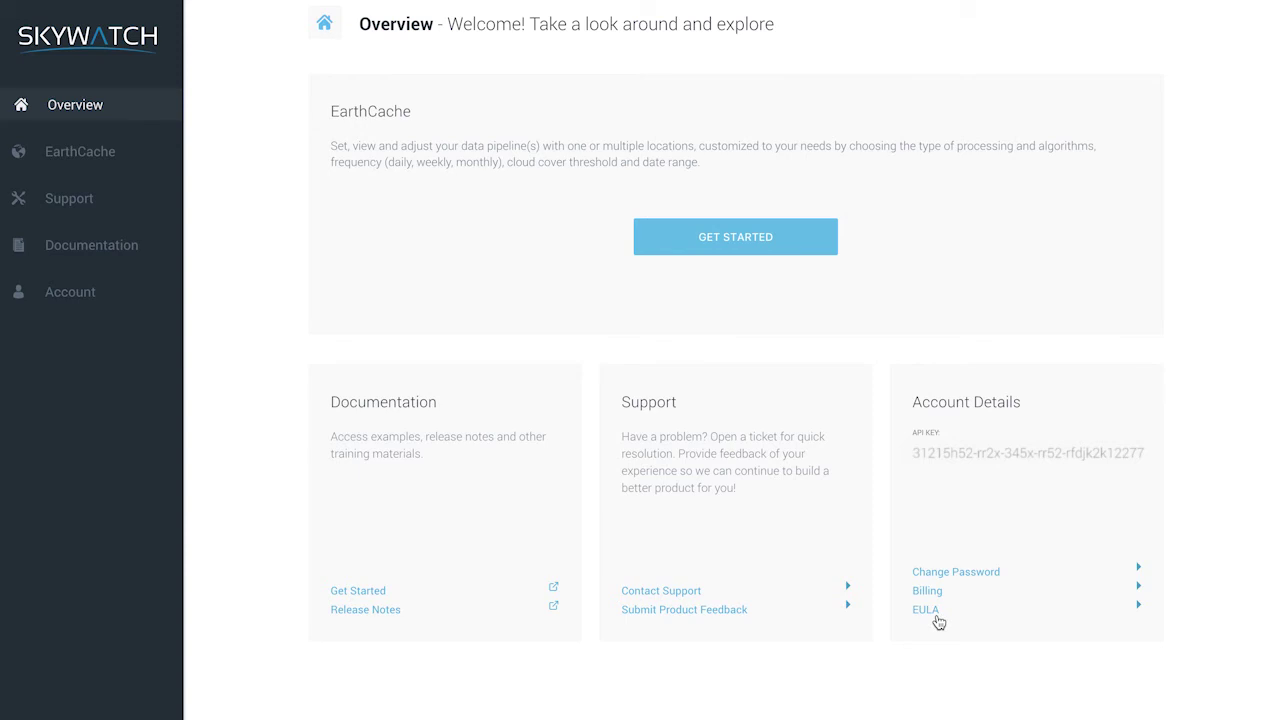
{"action": "left_click", "coordinate": [797, 246]}
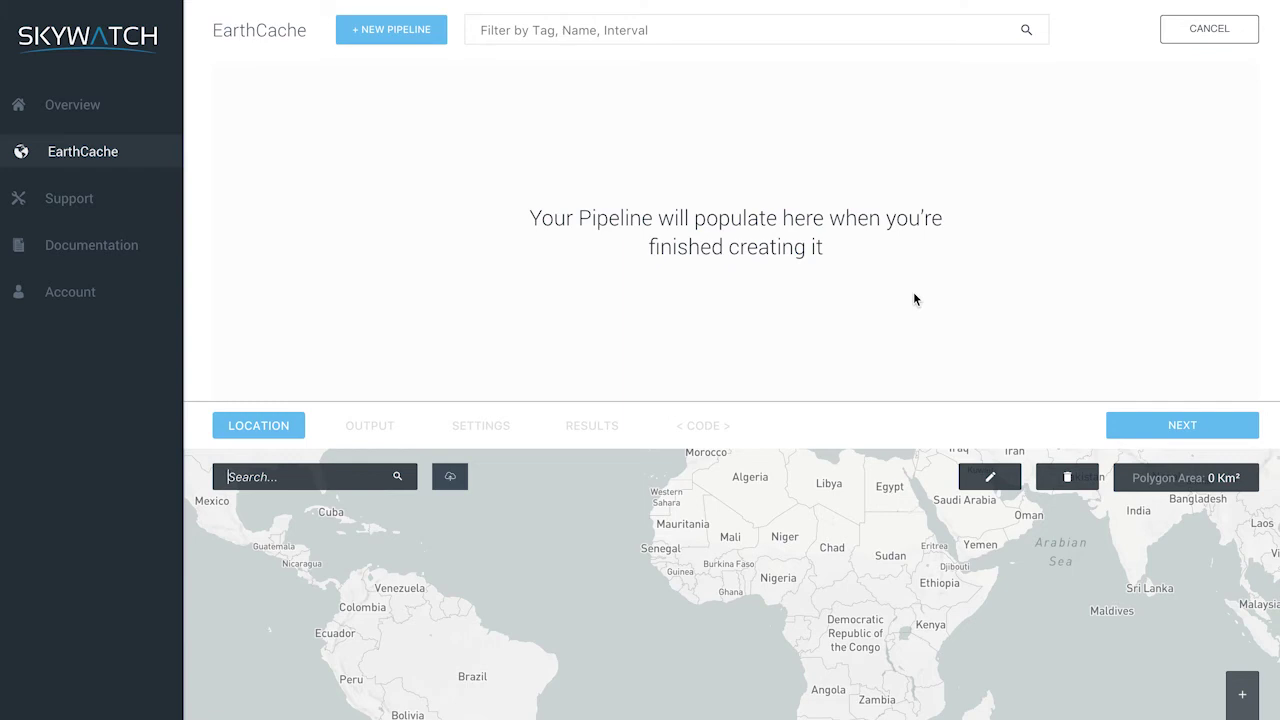
{"action": "left_click", "coordinate": [1206, 38]}
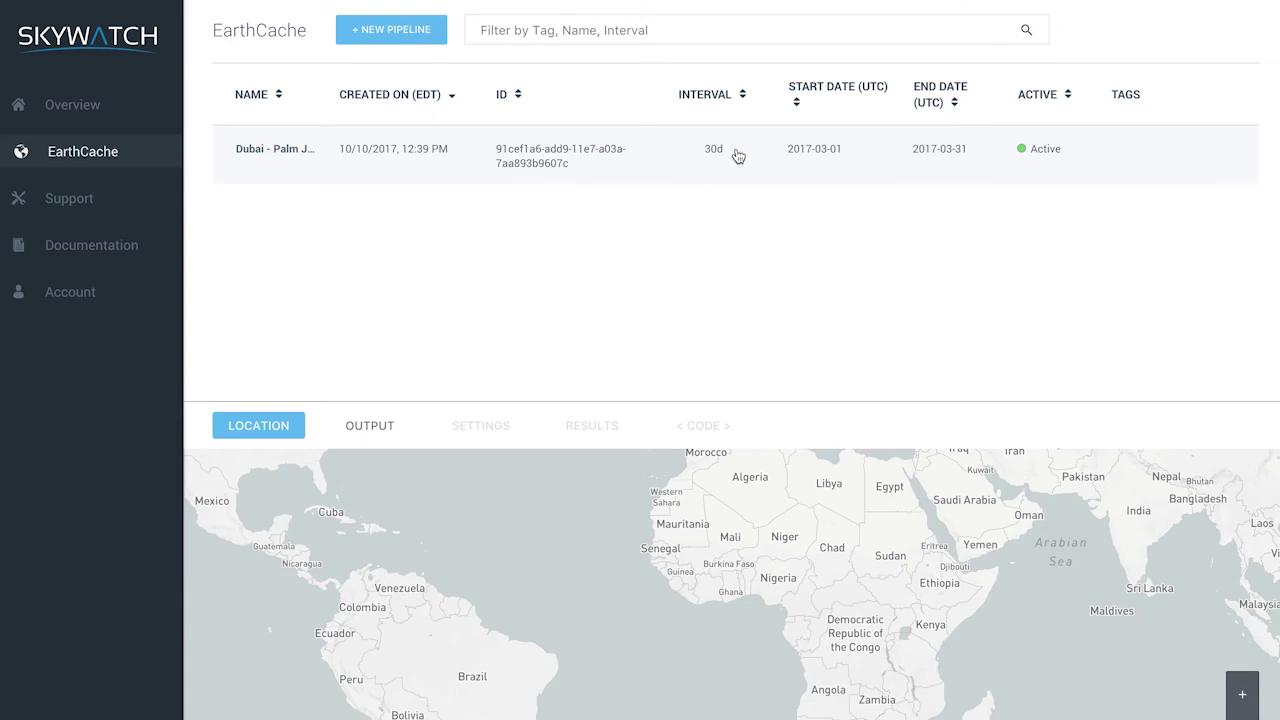
{"action": "left_click", "coordinate": [416, 34]}
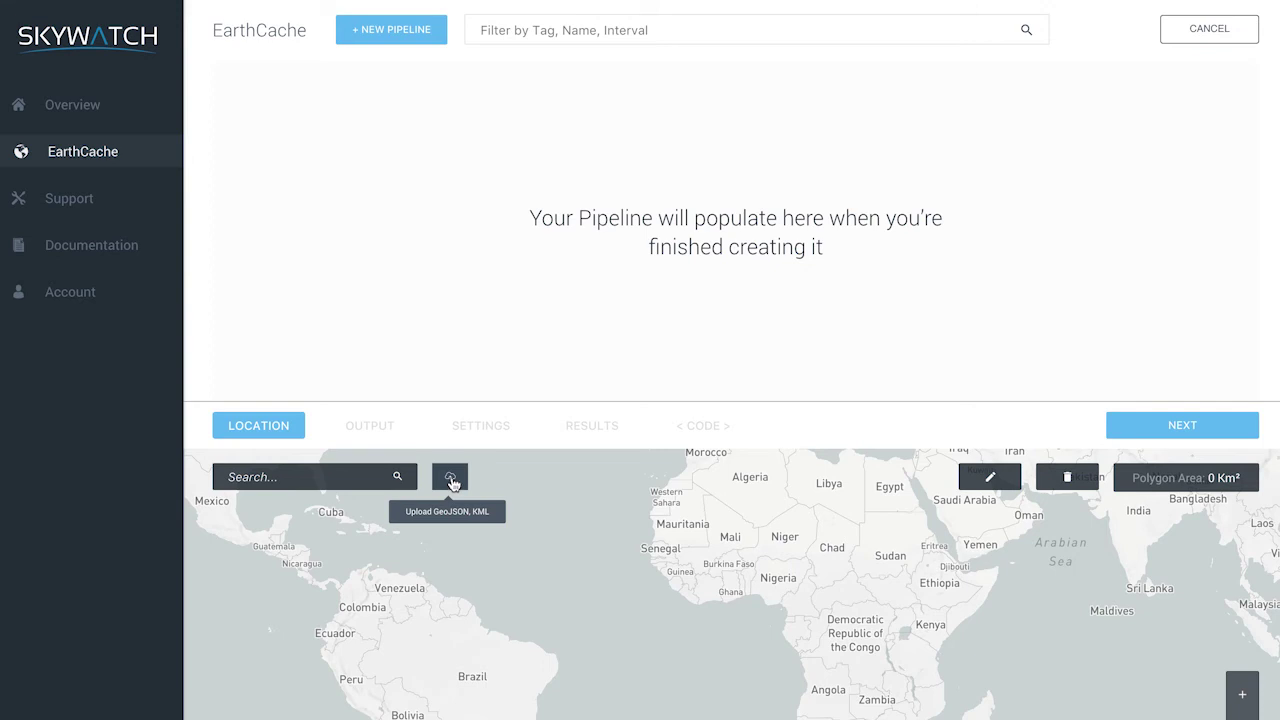
Step: Search the map for 'dubai pal' and fly to Palm Jumeirah
{"action": "left_click", "coordinate": [326, 476]}
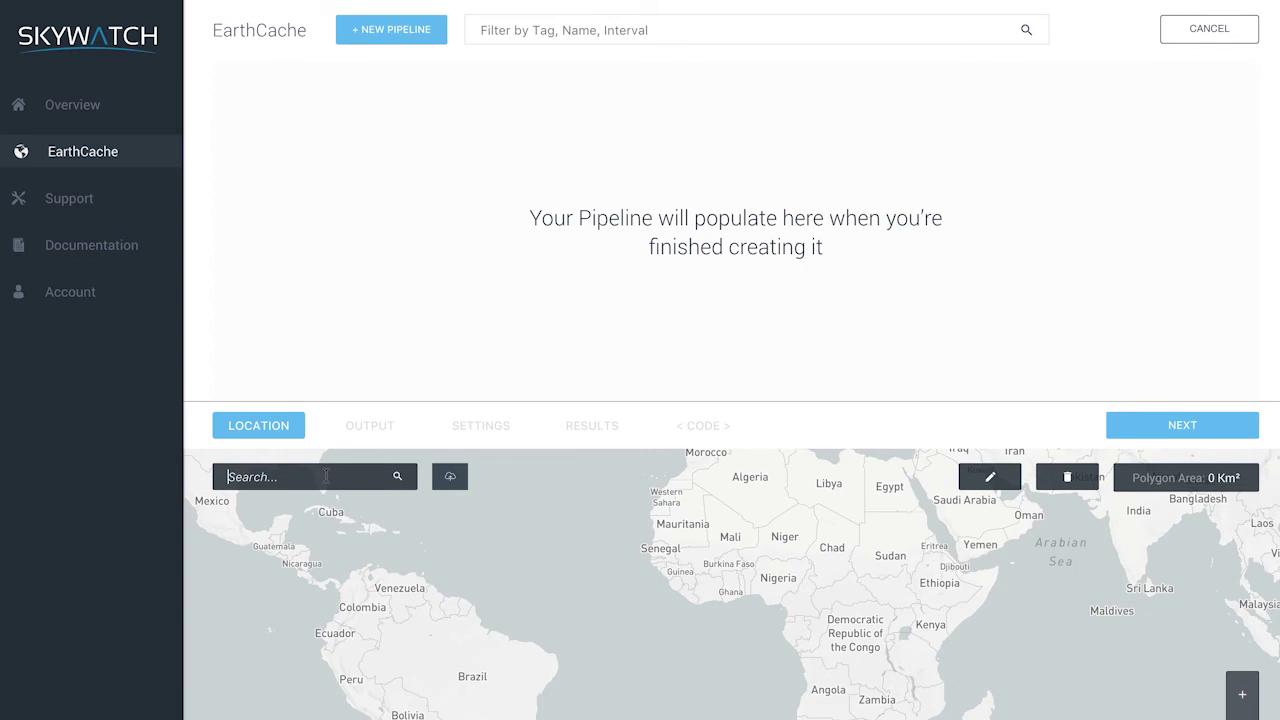
{"action": "type", "text": "dubai pal"}
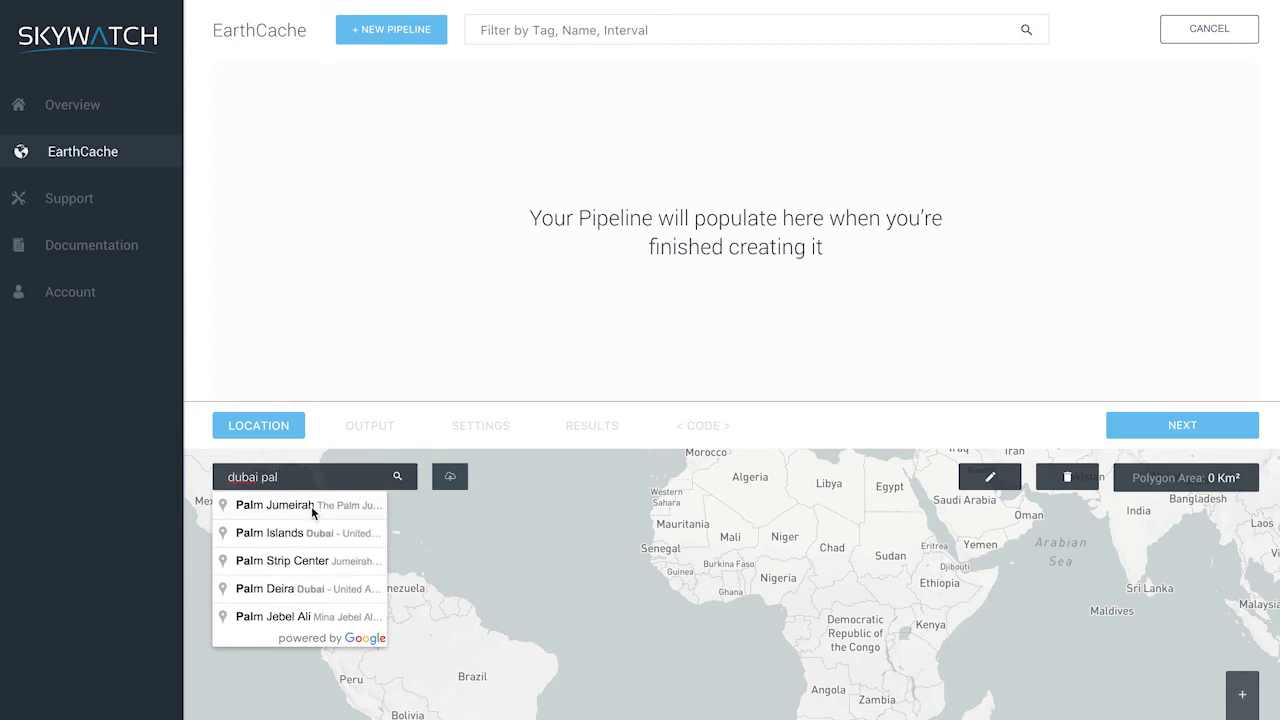
{"action": "left_click", "coordinate": [311, 506]}
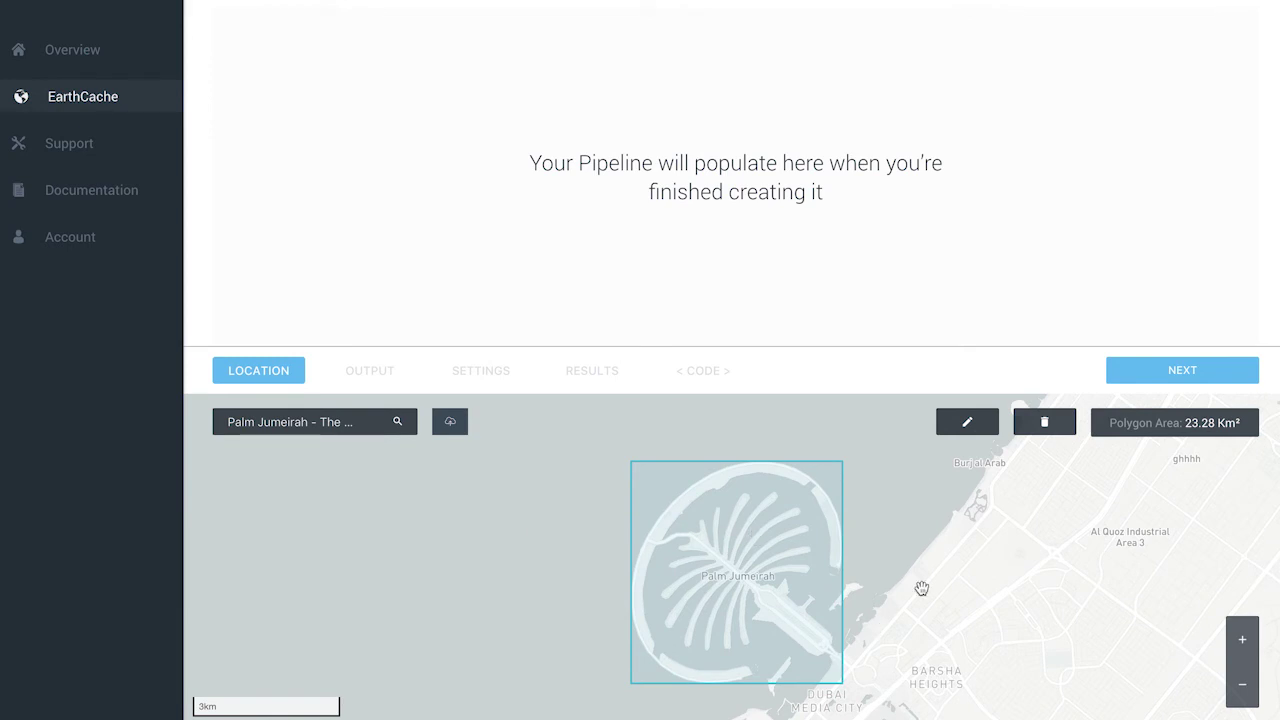
Step: Draw a six-corner polygon around Palm Jumeirah and close it on its first corner
{"action": "left_click", "coordinate": [966, 425]}
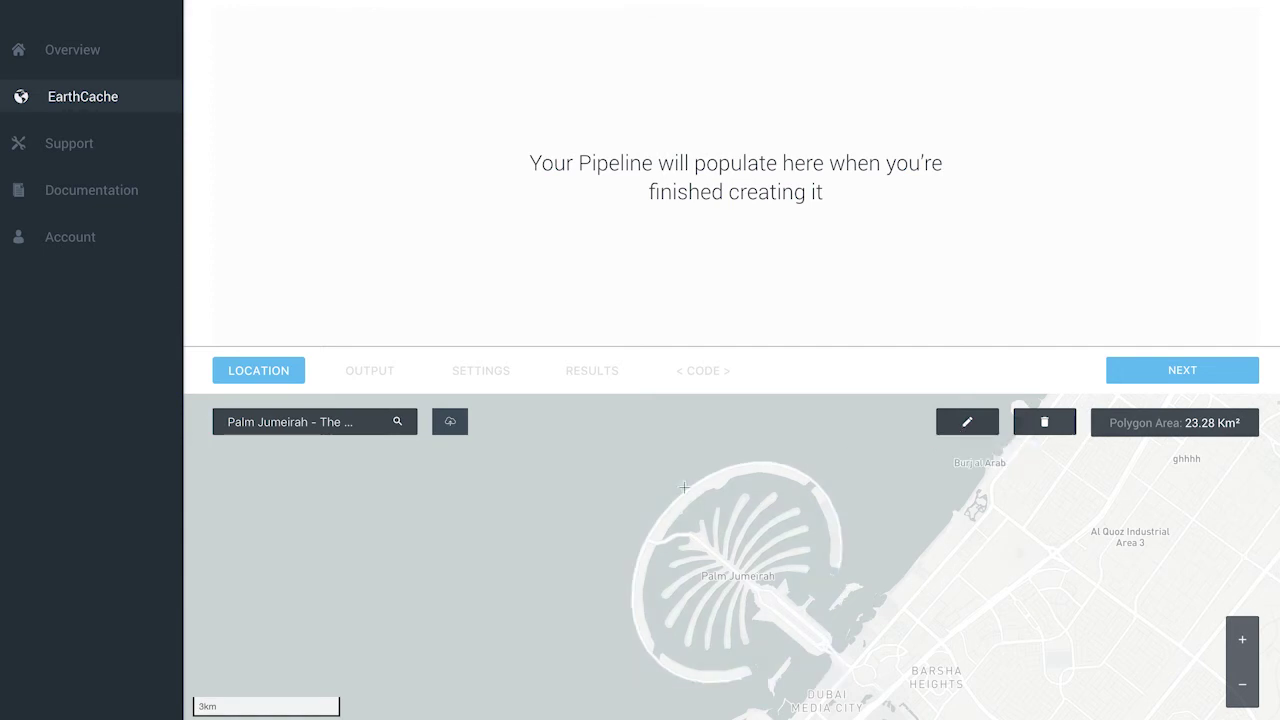
{"action": "left_click", "coordinate": [624, 464]}
{"action": "left_click", "coordinate": [850, 444]}
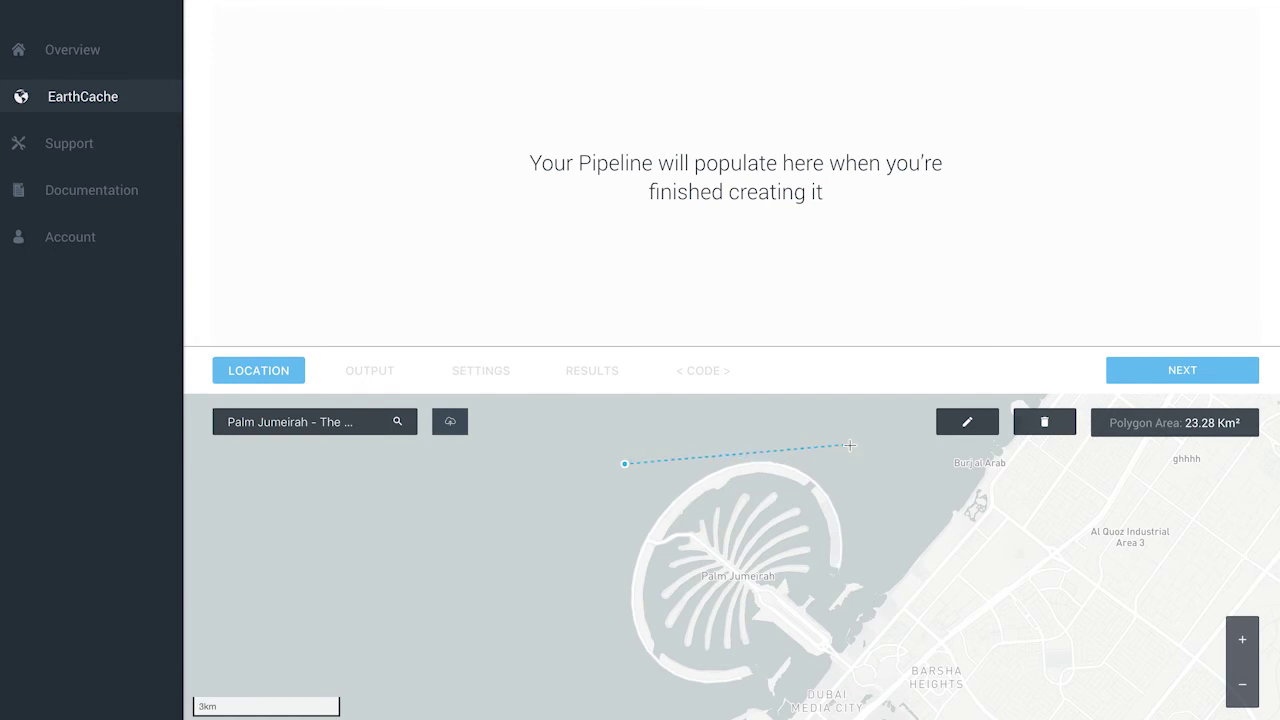
{"action": "left_click", "coordinate": [880, 636]}
{"action": "left_click", "coordinate": [798, 716]}
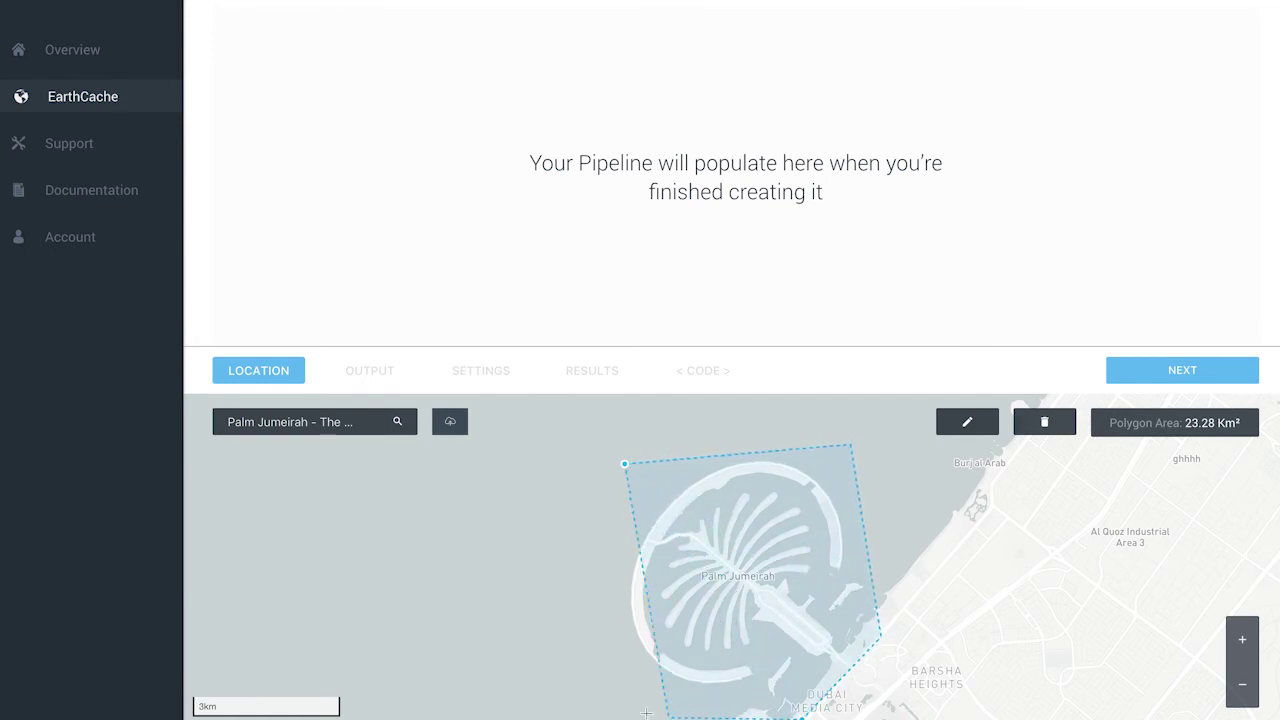
{"action": "left_click", "coordinate": [621, 703]}
{"action": "left_click", "coordinate": [580, 560]}
{"action": "left_click", "coordinate": [624, 464]}
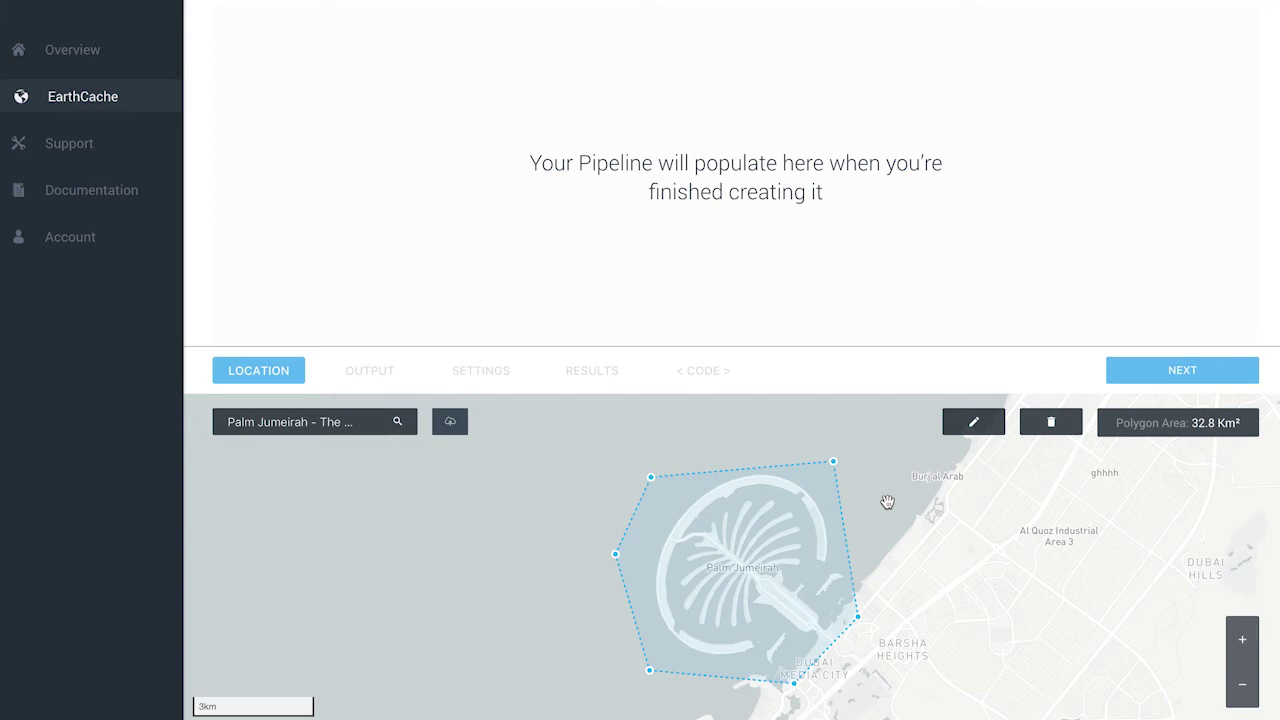
Step: Replace the outline with a five-corner 33.81 Km² polygon around Palm Jumeirah and continue to Output
{"action": "left_click", "coordinate": [1055, 427]}
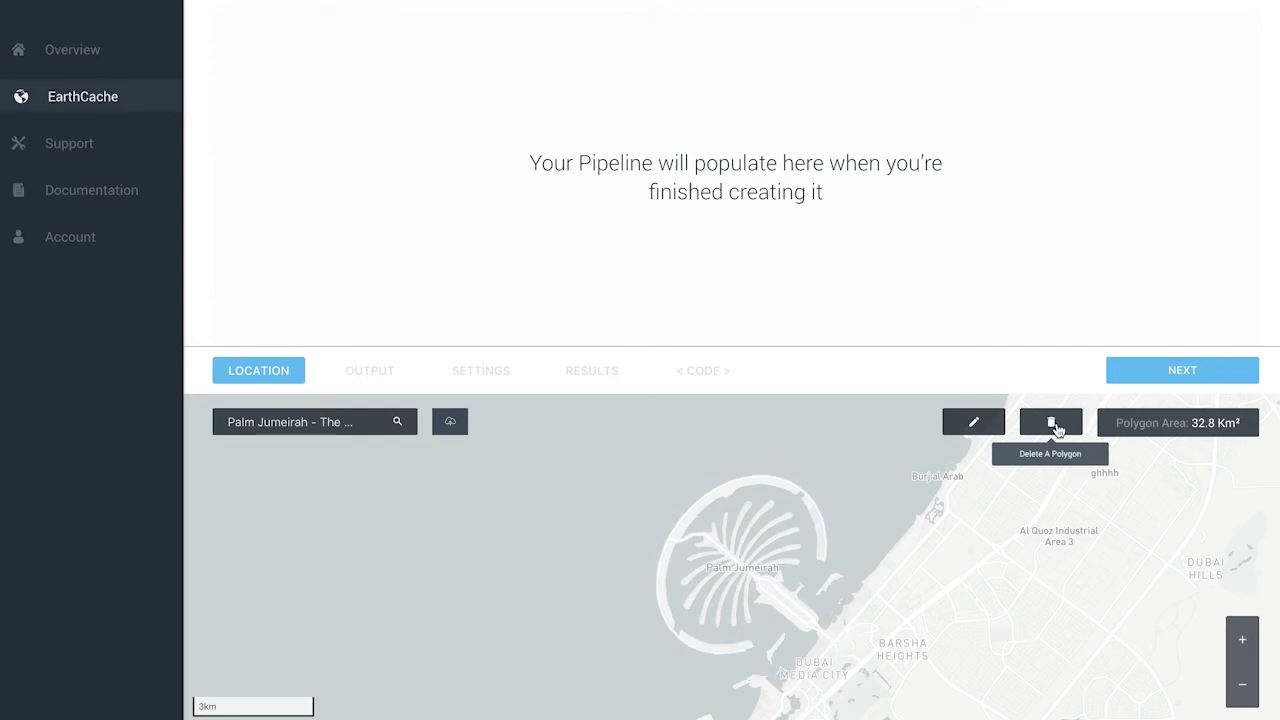
{"action": "left_click", "coordinate": [976, 425]}
{"action": "left_click", "coordinate": [674, 471]}
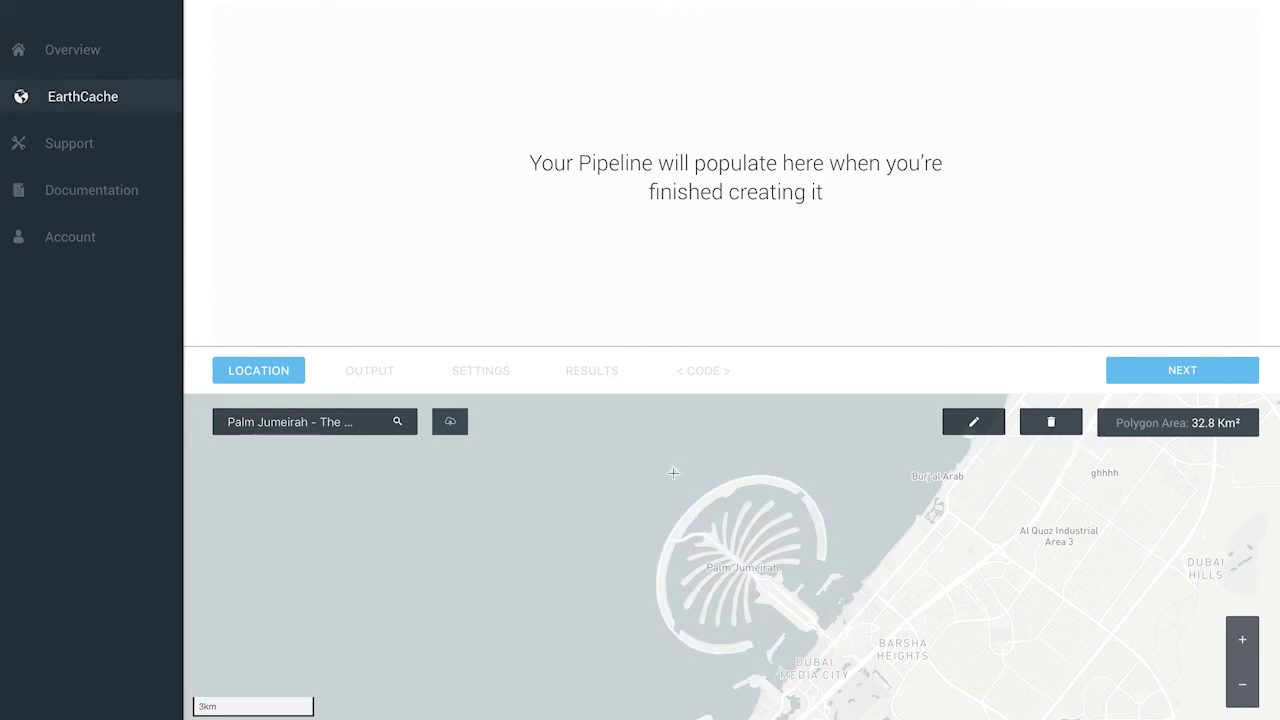
{"action": "left_click", "coordinate": [839, 466]}
{"action": "left_click", "coordinate": [849, 636]}
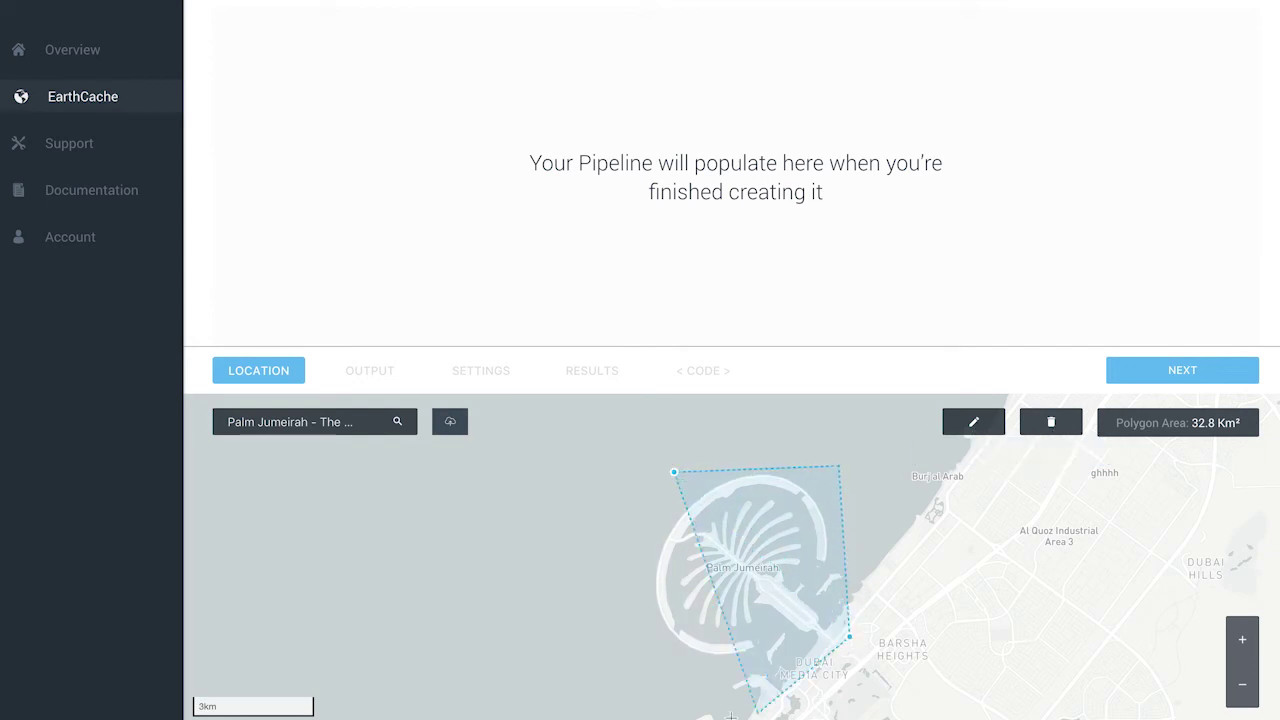
{"action": "left_click", "coordinate": [708, 718]}
{"action": "left_click", "coordinate": [600, 593]}
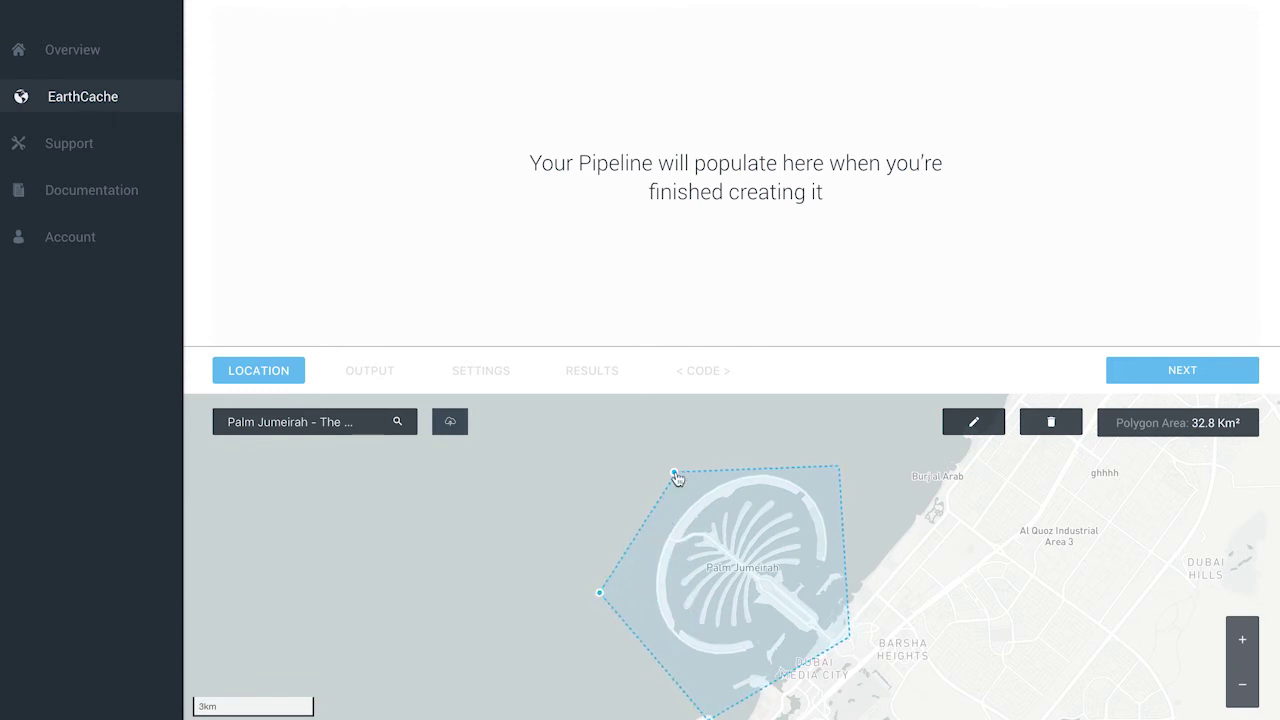
{"action": "left_click", "coordinate": [675, 472]}
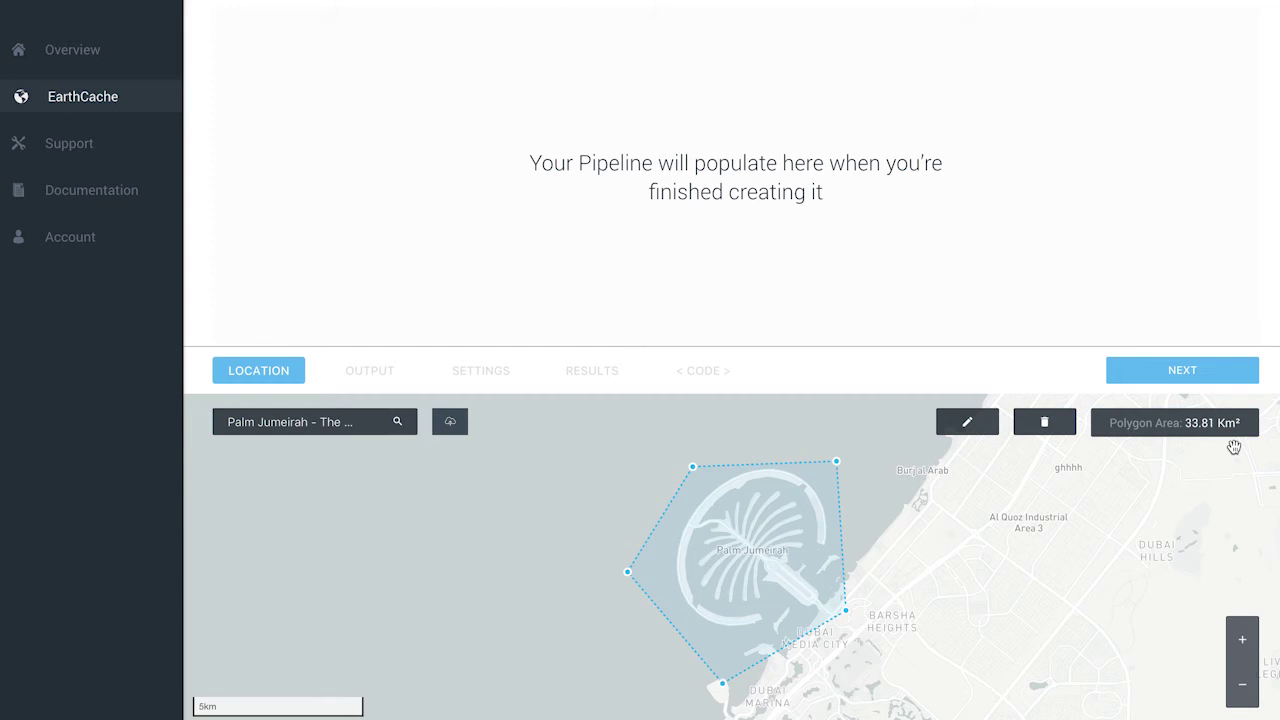
{"action": "left_click", "coordinate": [1179, 370]}
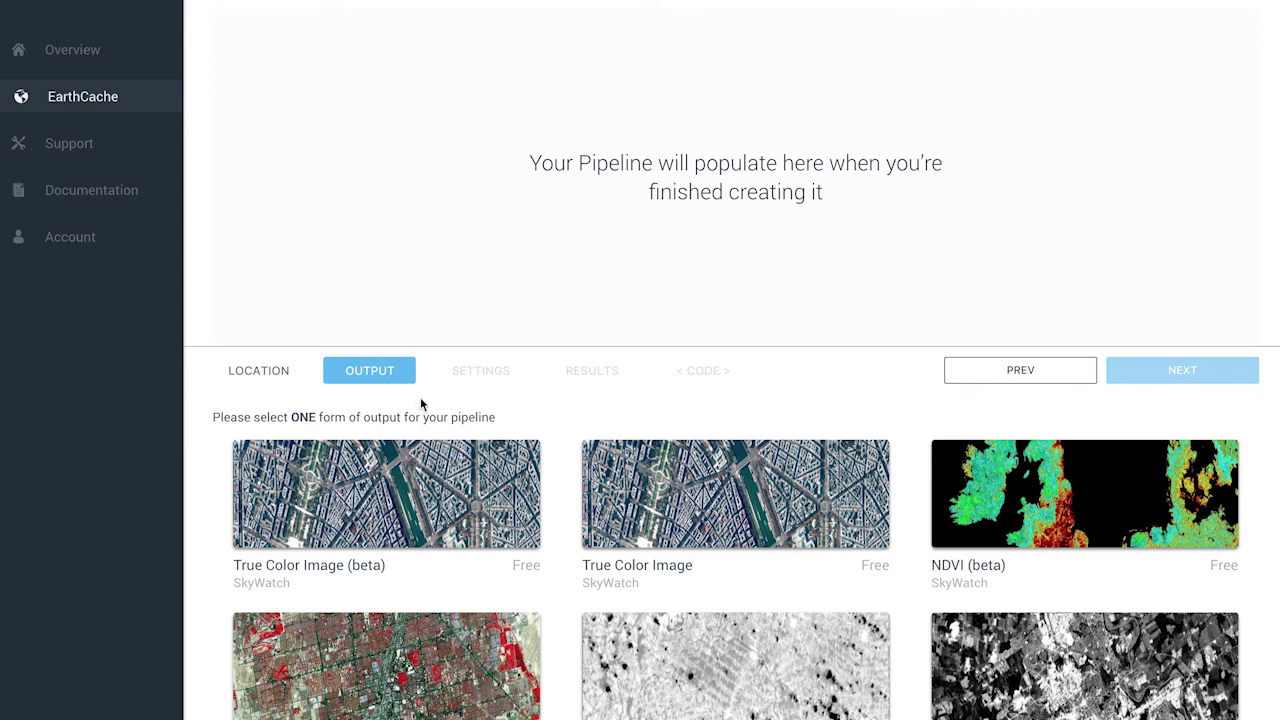
Step: Browse the output thumbnails and select the True Color Image card
{"action": "scroll", "coordinate": [477, 589], "scroll_direction": "down", "scroll_amount": 1}
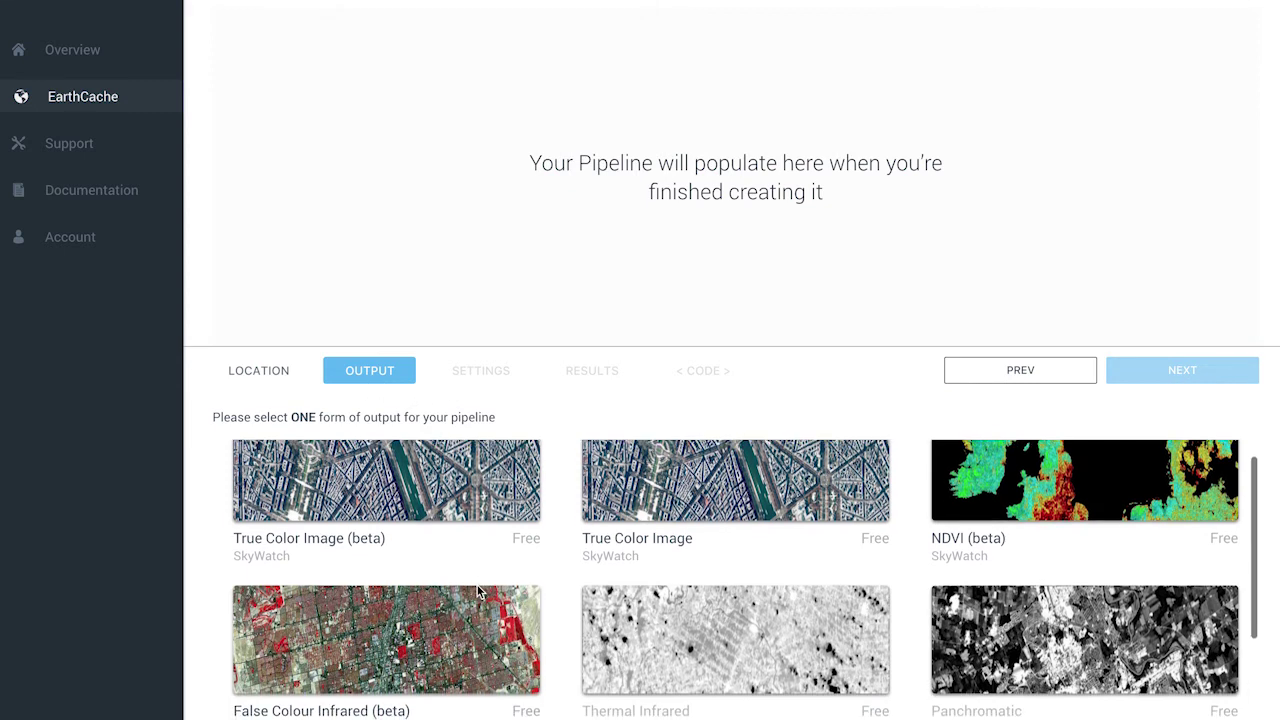
{"action": "scroll", "coordinate": [477, 591], "scroll_direction": "down", "scroll_amount": 1}
{"action": "scroll", "coordinate": [563, 628], "scroll_direction": "down", "scroll_amount": 2}
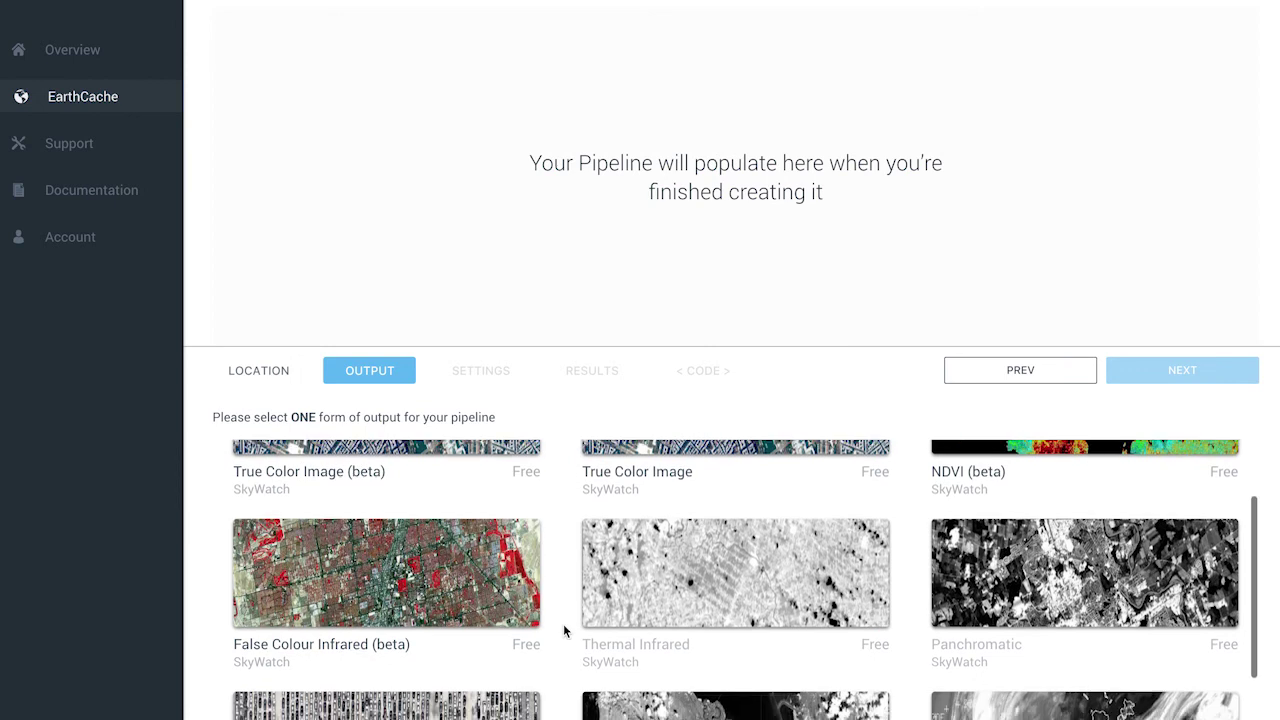
{"action": "scroll", "coordinate": [563, 624], "scroll_direction": "down", "scroll_amount": 1}
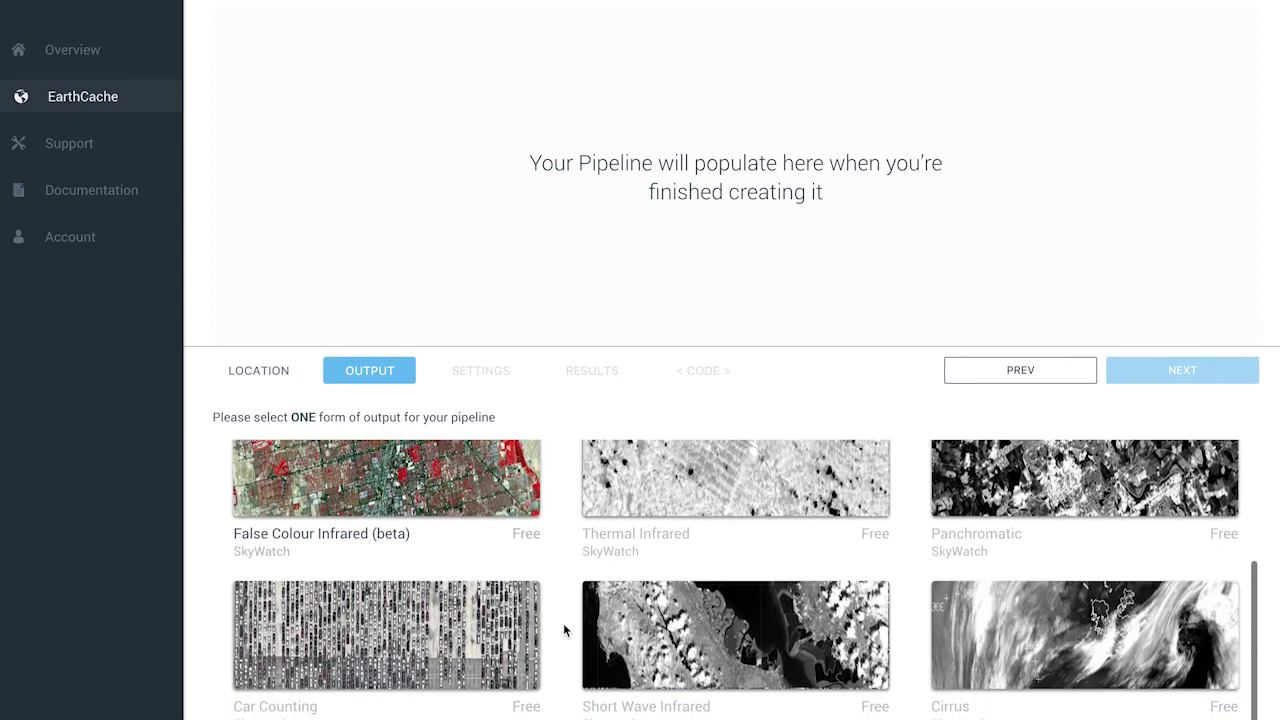
{"action": "scroll", "coordinate": [500, 615], "scroll_direction": "down", "scroll_amount": 1}
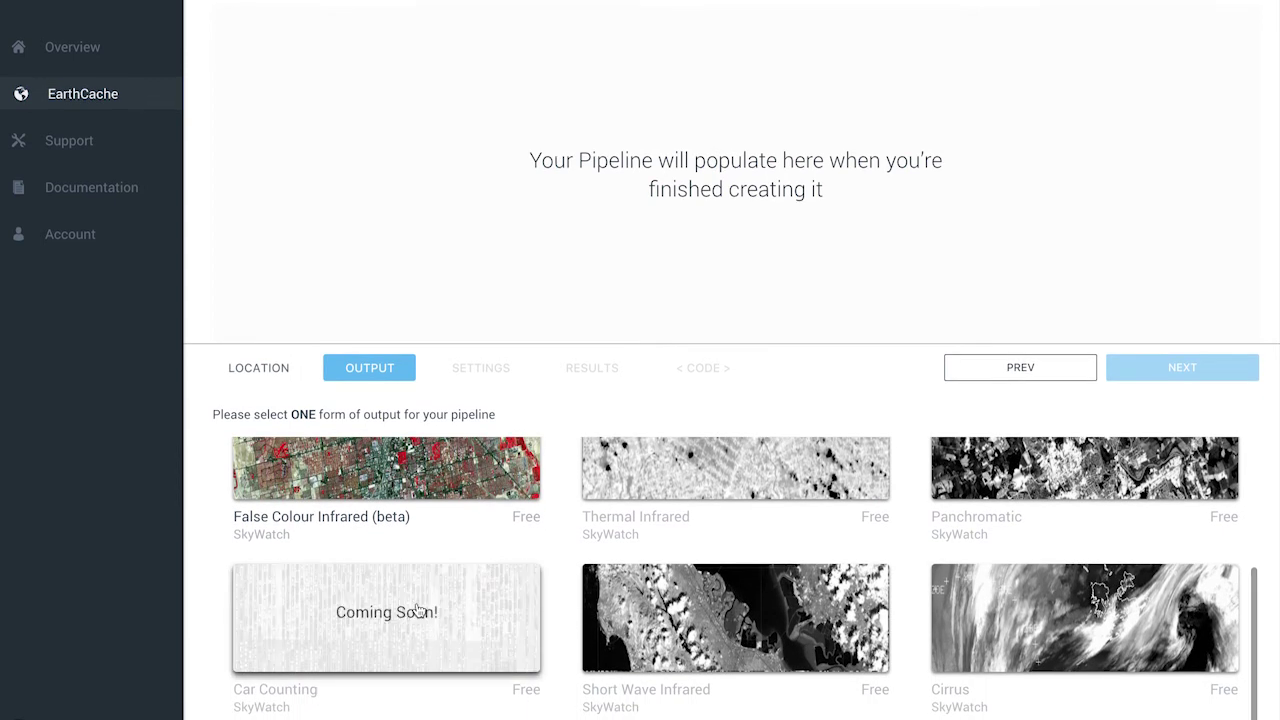
{"action": "scroll", "coordinate": [590, 570], "scroll_direction": "up", "scroll_amount": 3}
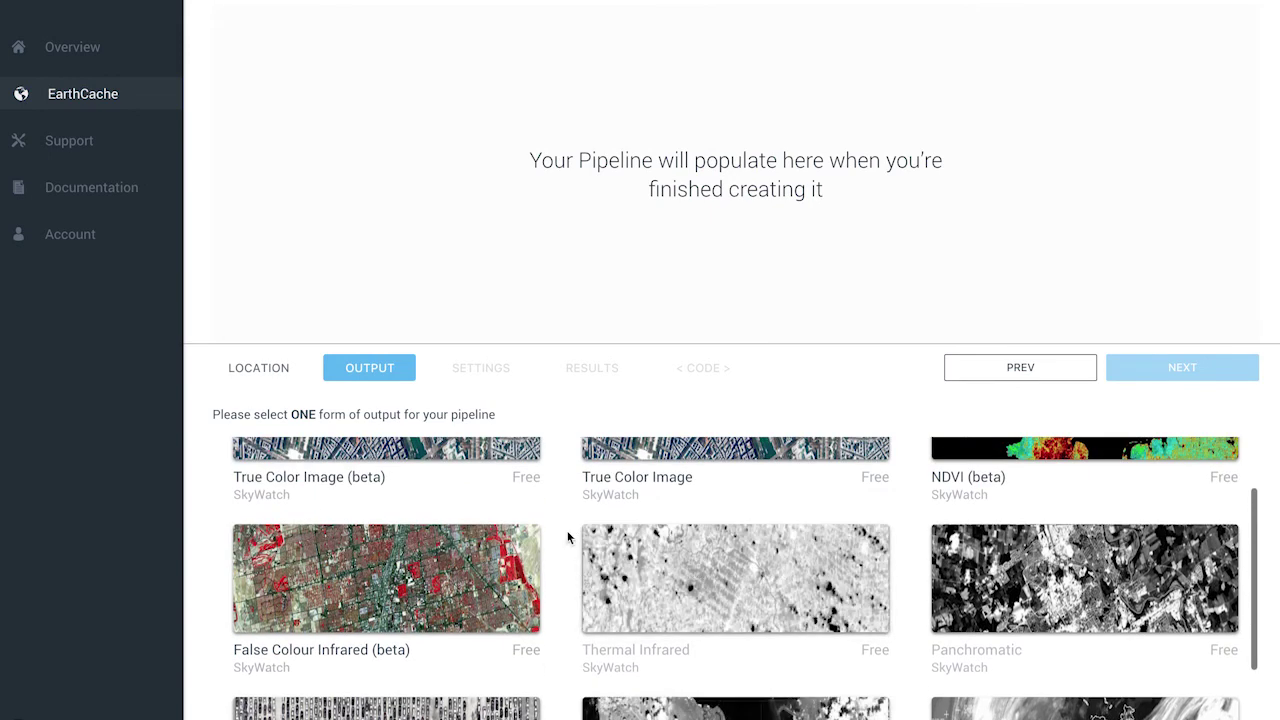
{"action": "scroll", "coordinate": [570, 532], "scroll_direction": "up", "scroll_amount": 2}
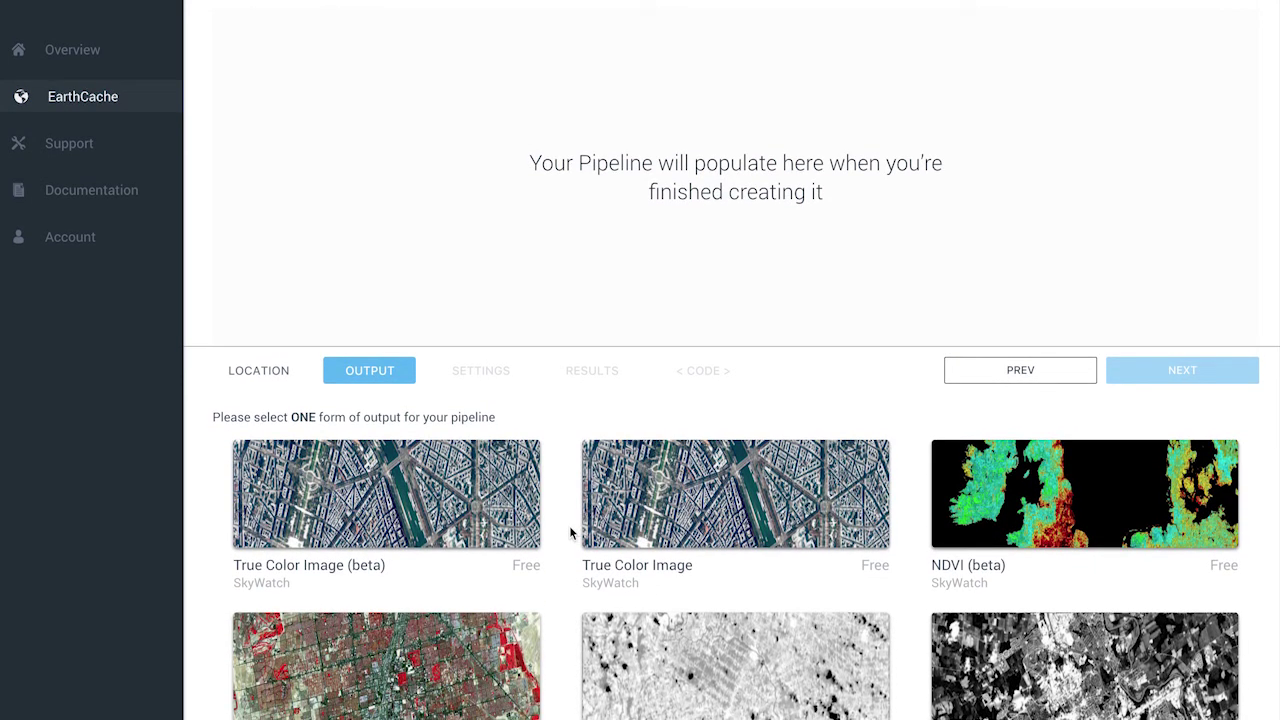
{"action": "left_click", "coordinate": [710, 502]}
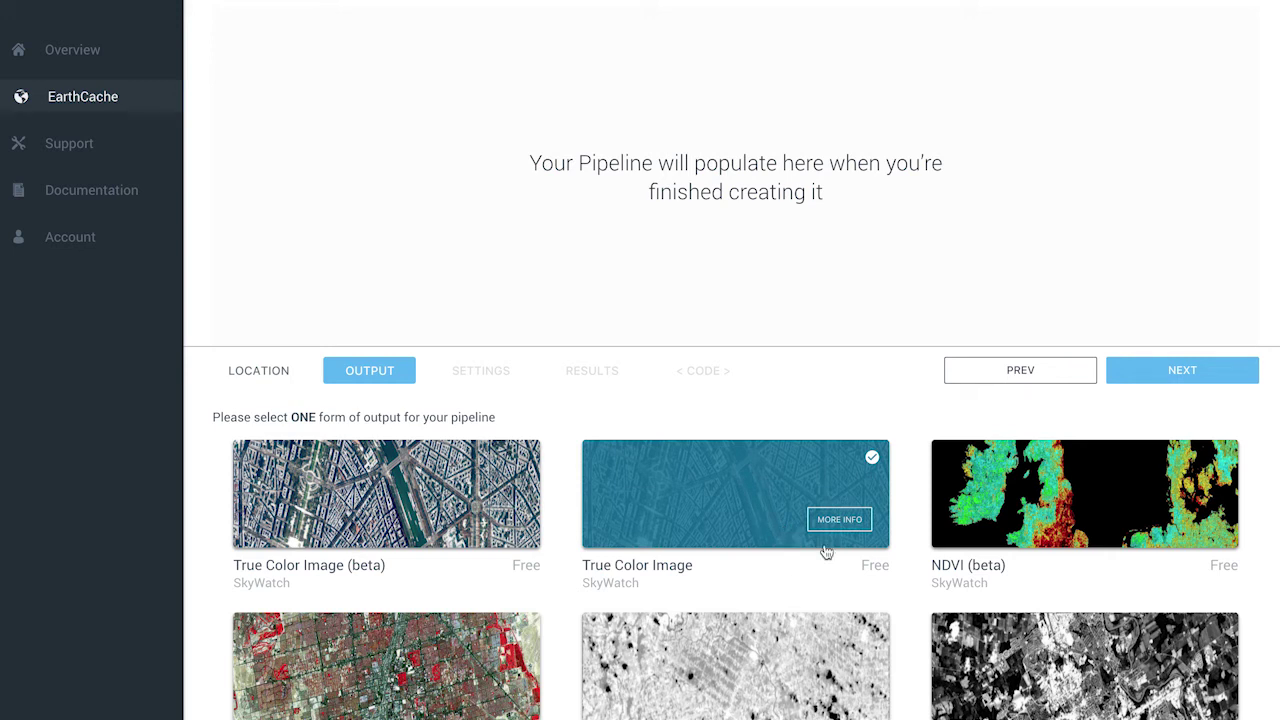
Step: Go to Settings and view November in the start date calendar, keeping October 10, 2017
{"action": "left_click", "coordinate": [1217, 385]}
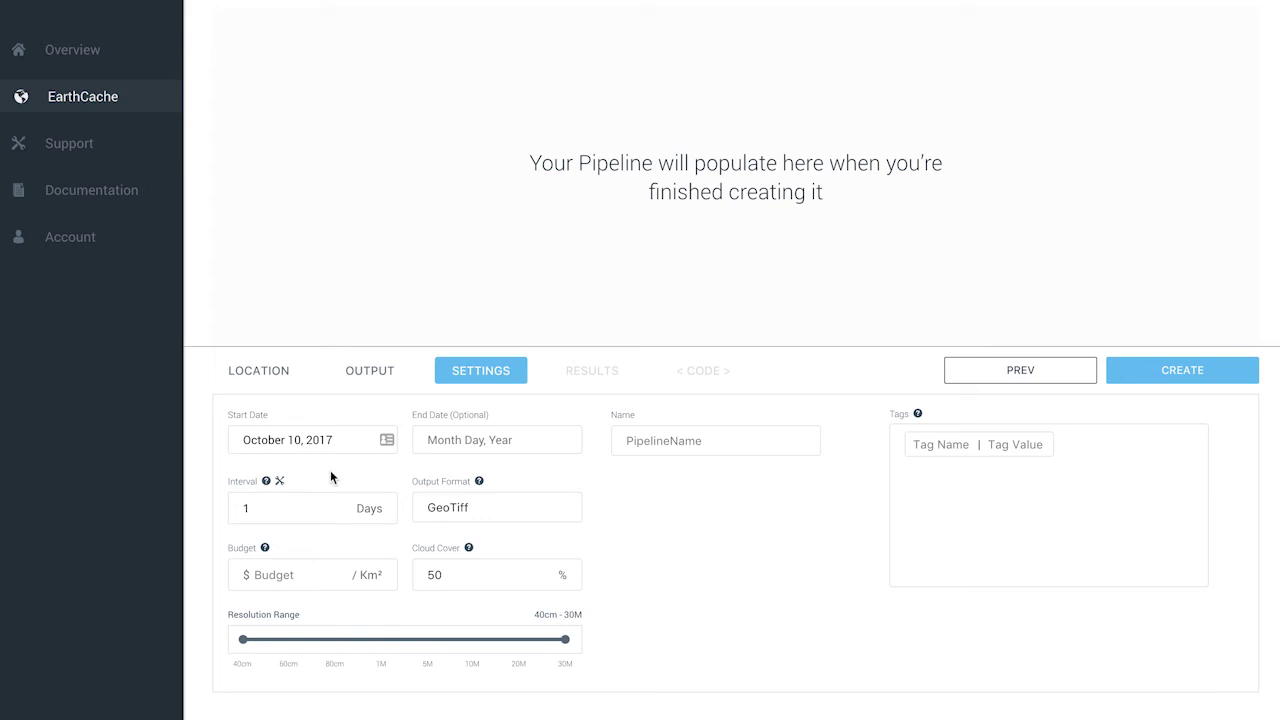
{"action": "left_click", "coordinate": [308, 439]}
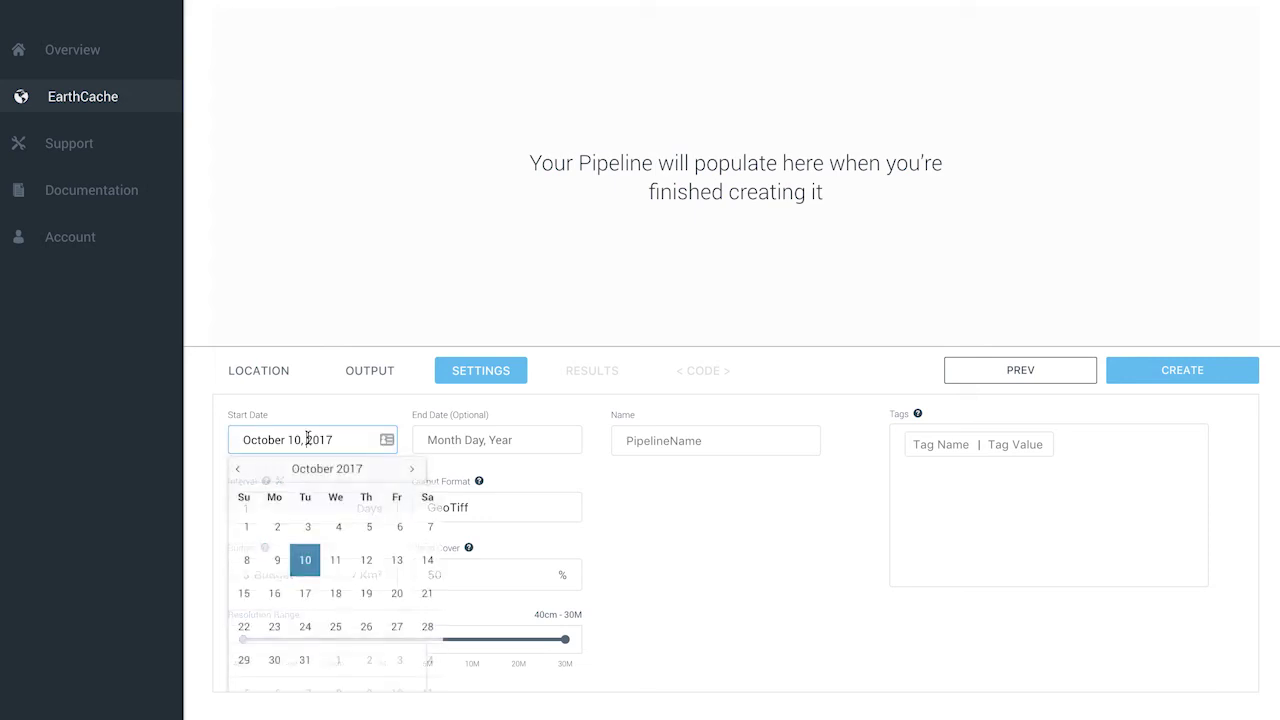
{"action": "left_click", "coordinate": [410, 470]}
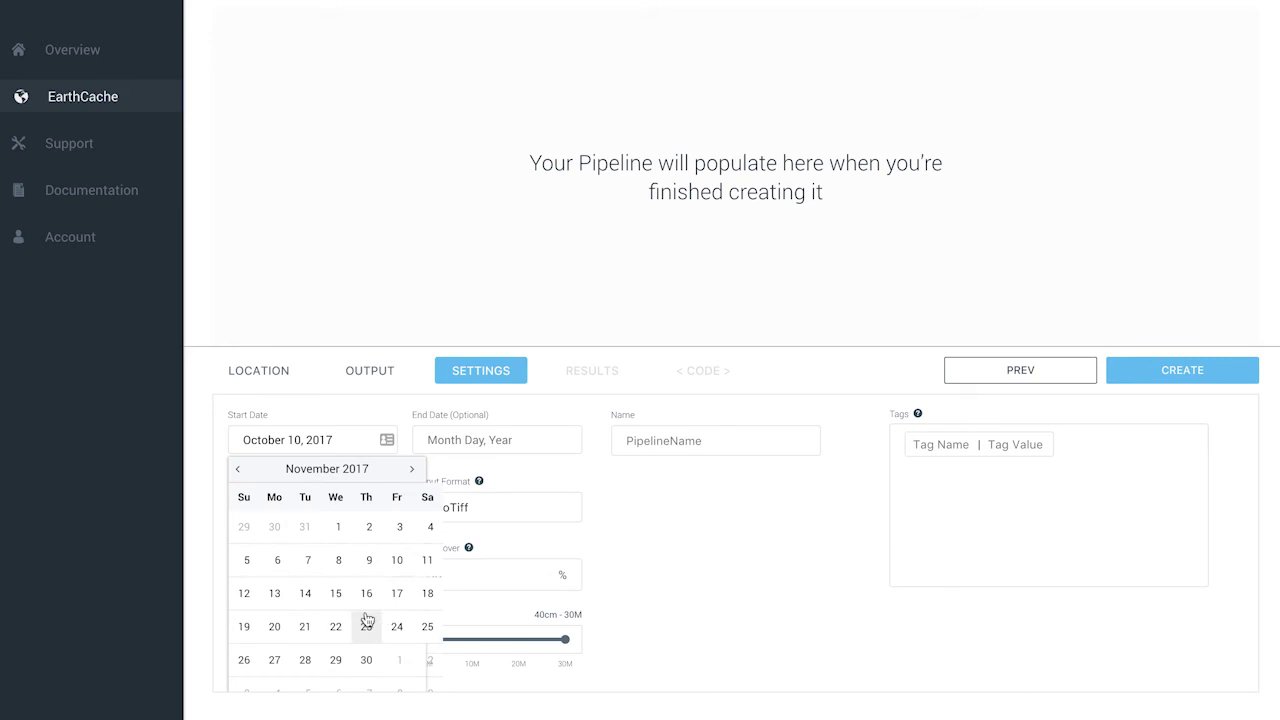
{"action": "left_click", "coordinate": [373, 401]}
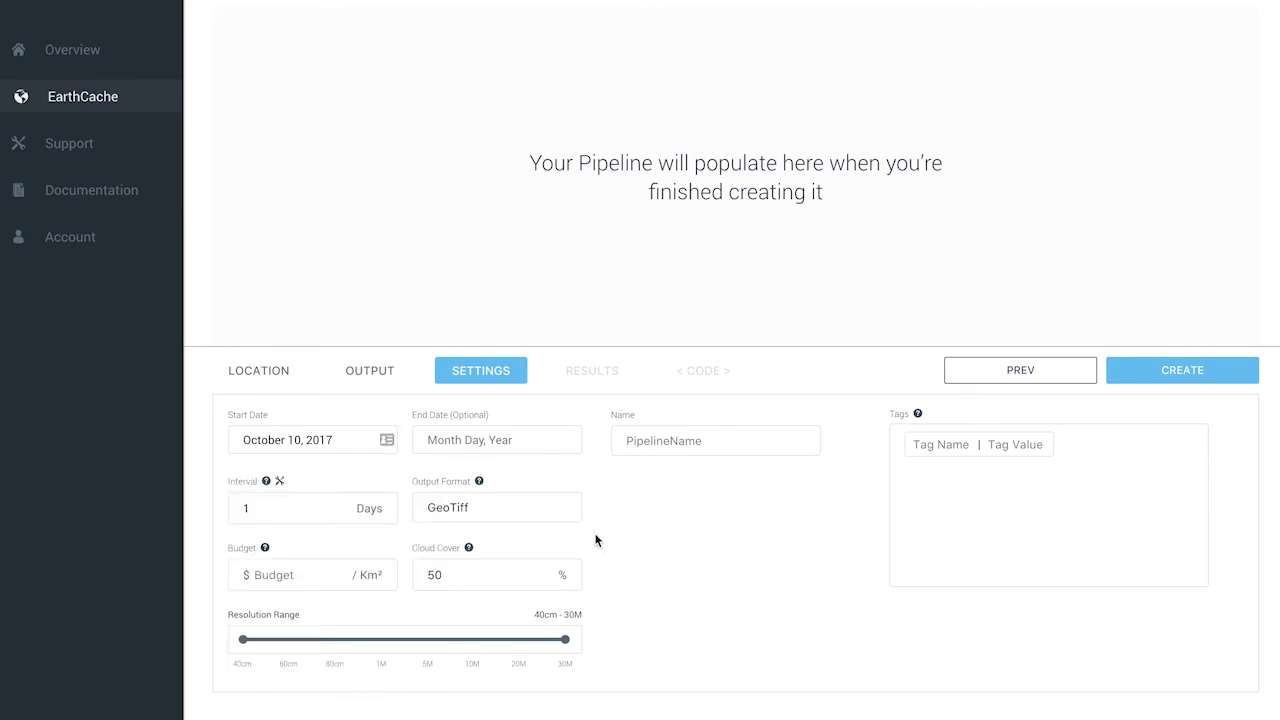